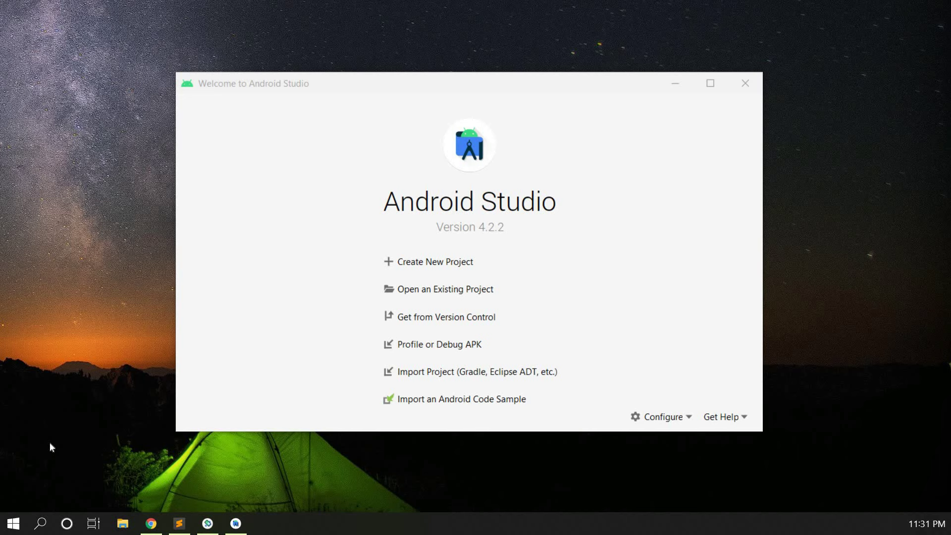
Start a new project from the Empty Activity template
left_click(434, 262)
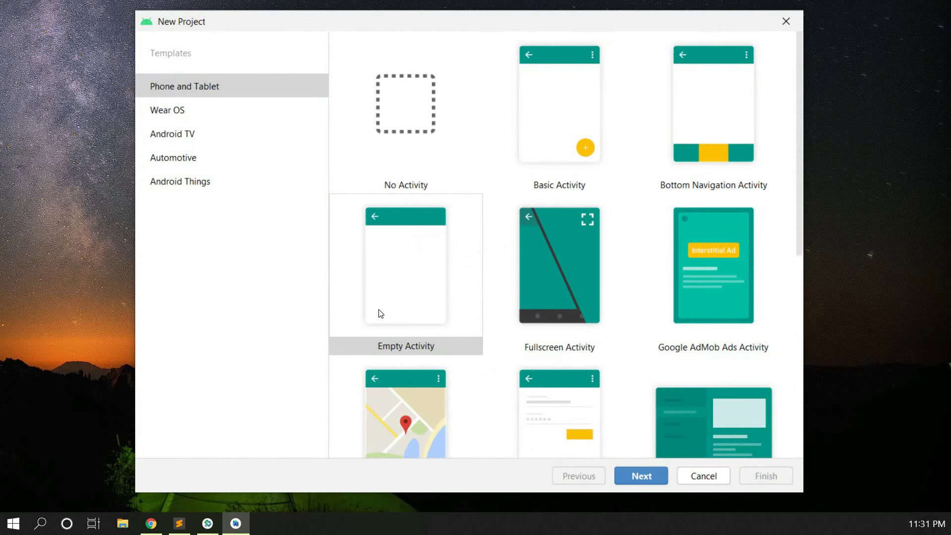
left_click(490, 267)
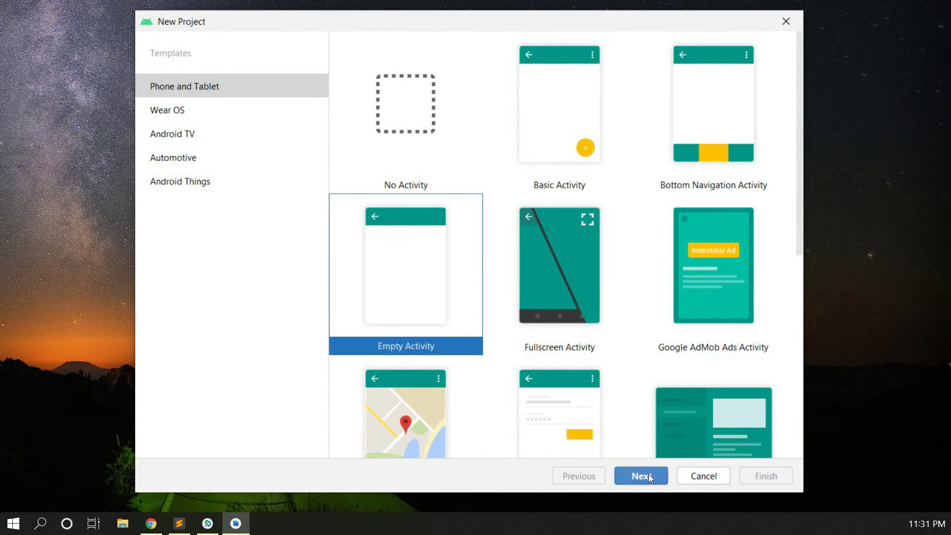
left_click(649, 474)
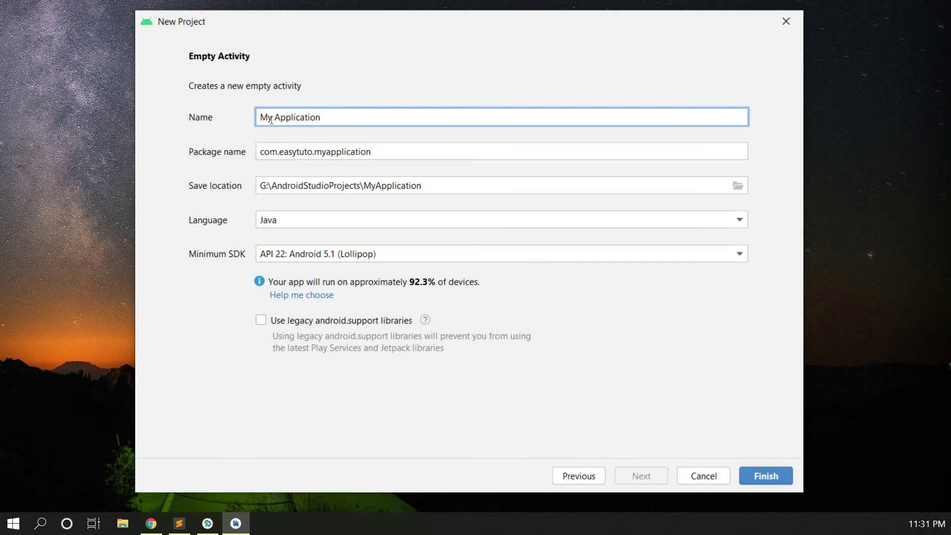
Name it MyWebApp with package com.example and minimum API 22, and create it
left_click_drag(350, 116, 252, 119)
mouse_move(315, 121)
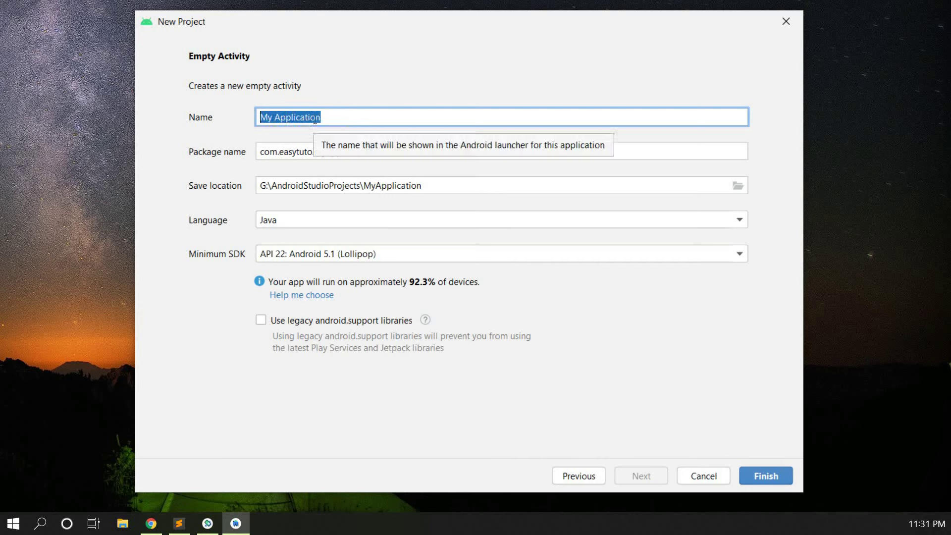
type("My")
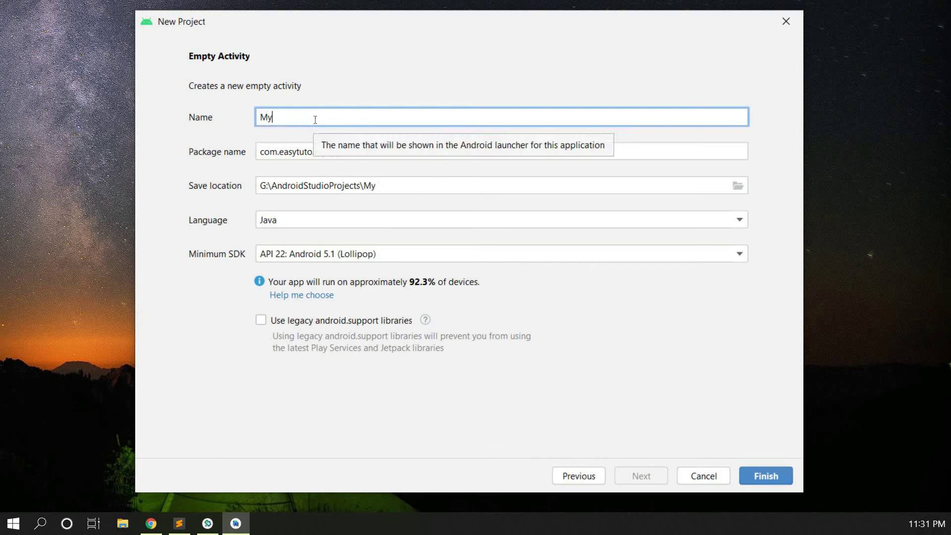
type("WebApp")
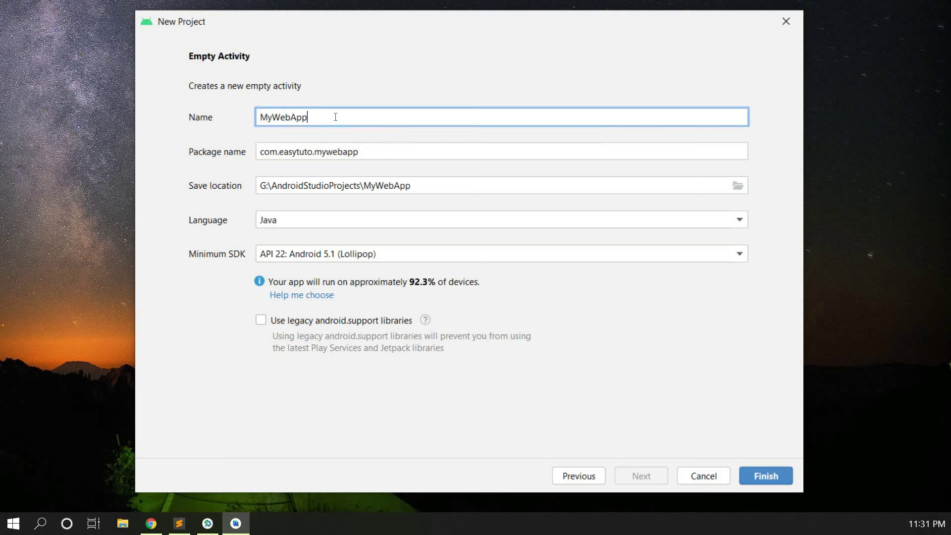
triple_click(380, 151)
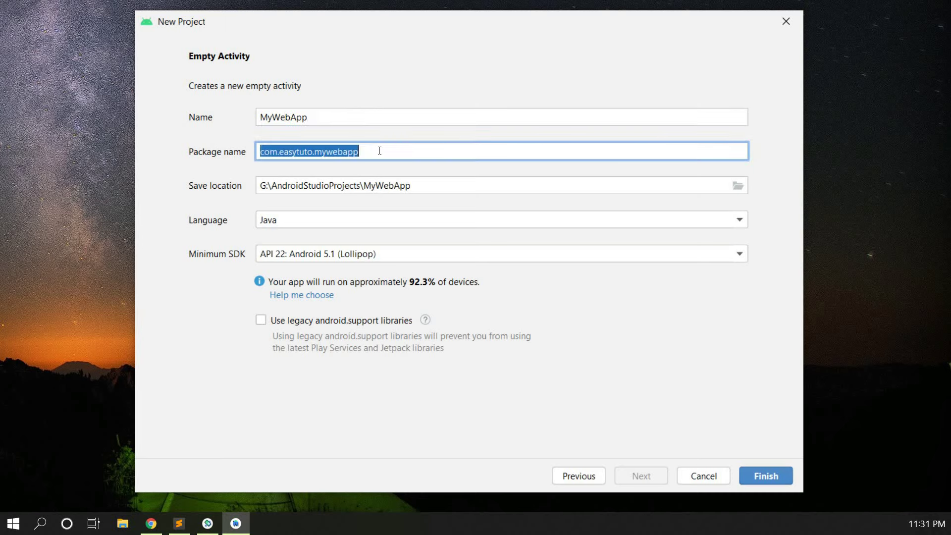
type("com")
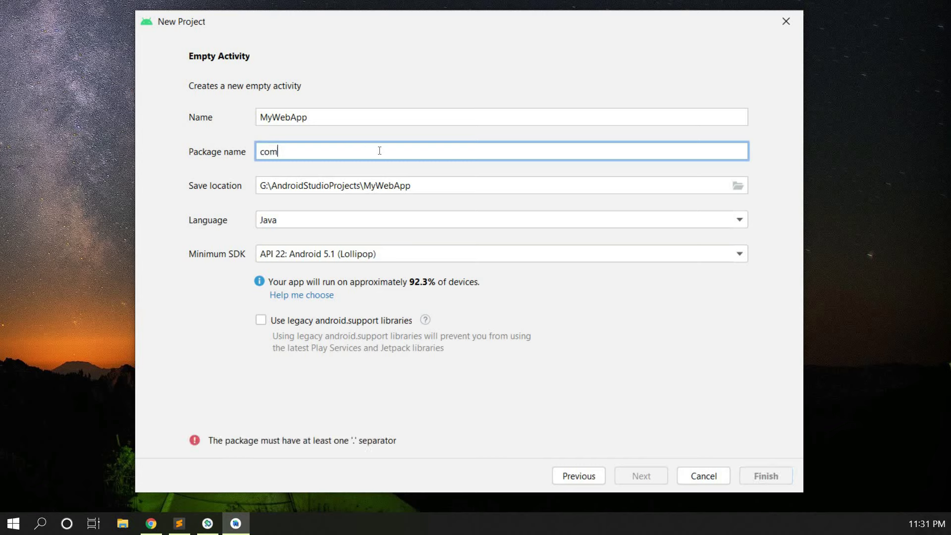
type(".example")
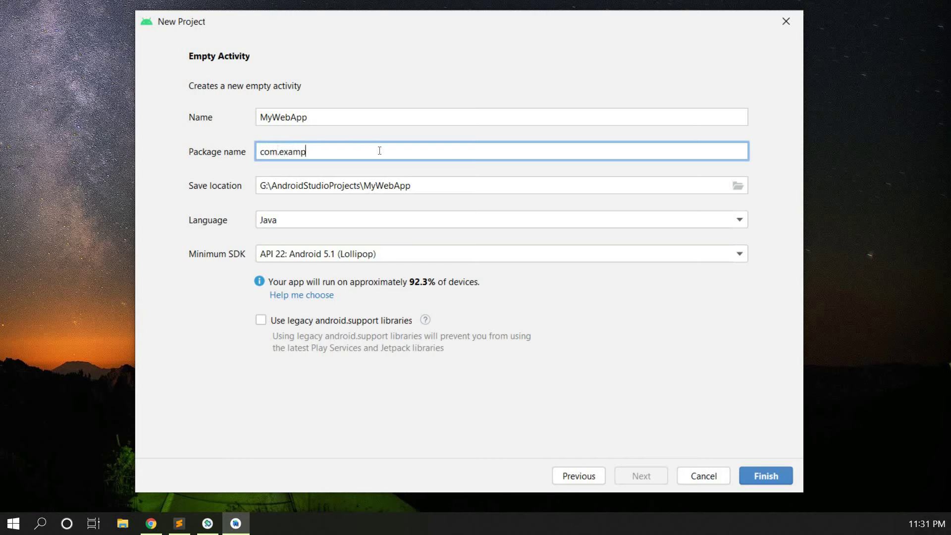
left_click(322, 256)
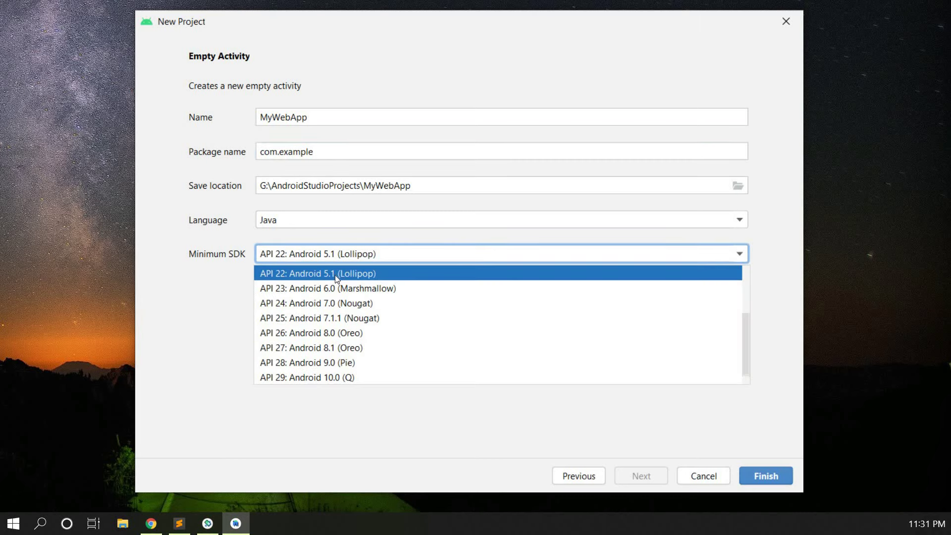
left_click(334, 255)
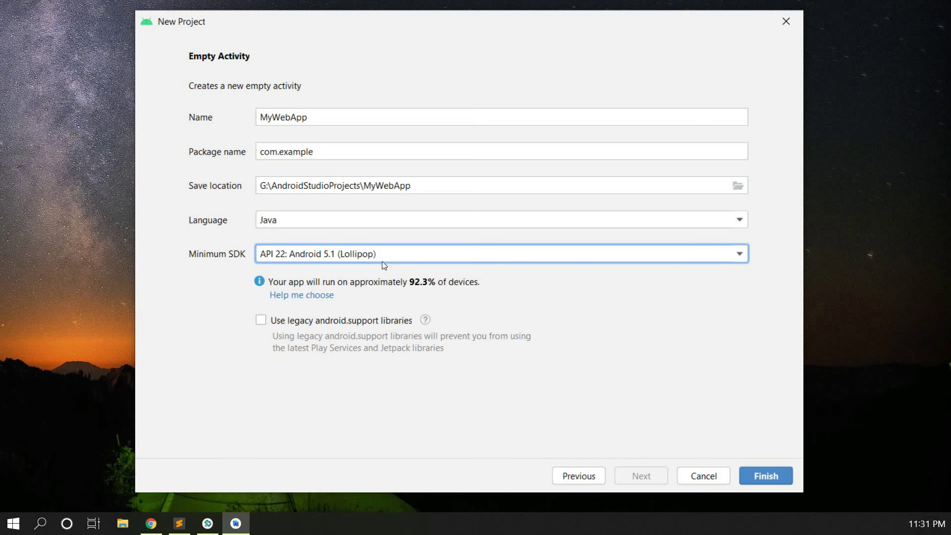
left_click(767, 476)
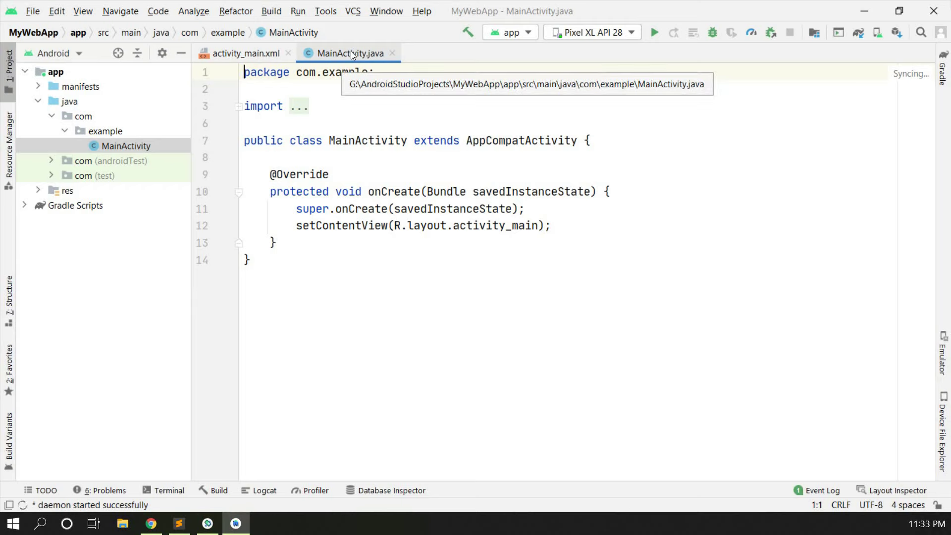
Show activity_main.xml in Split view with a wider preview, and select the TextView block
left_click(258, 53)
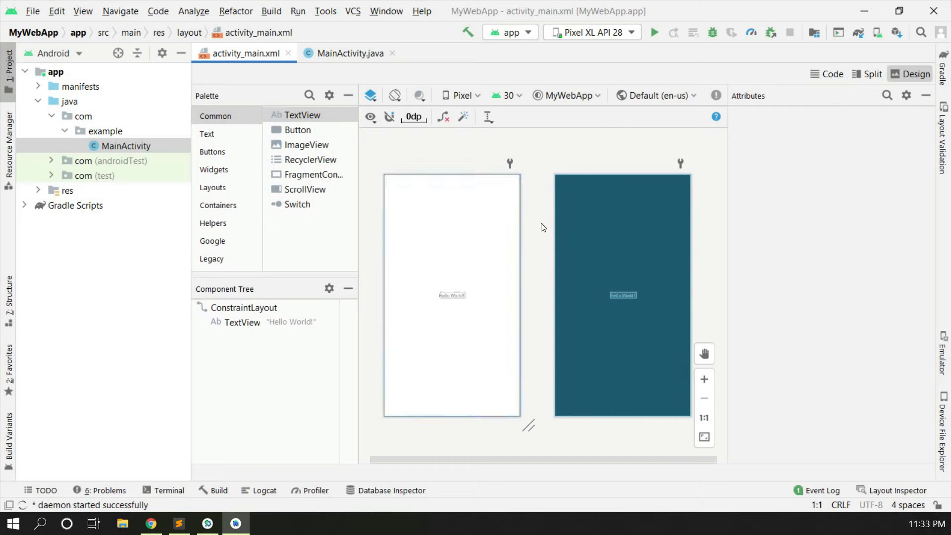
left_click(350, 52)
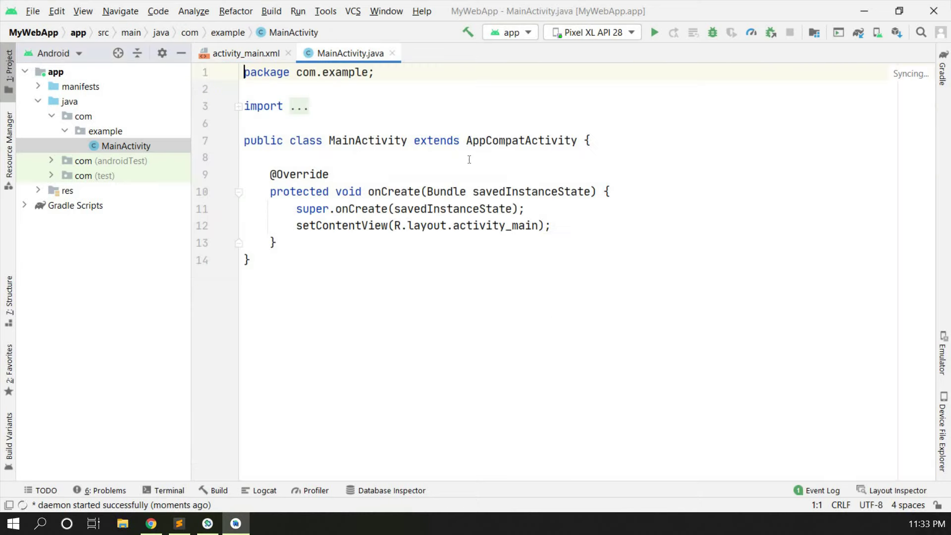
left_click(254, 54)
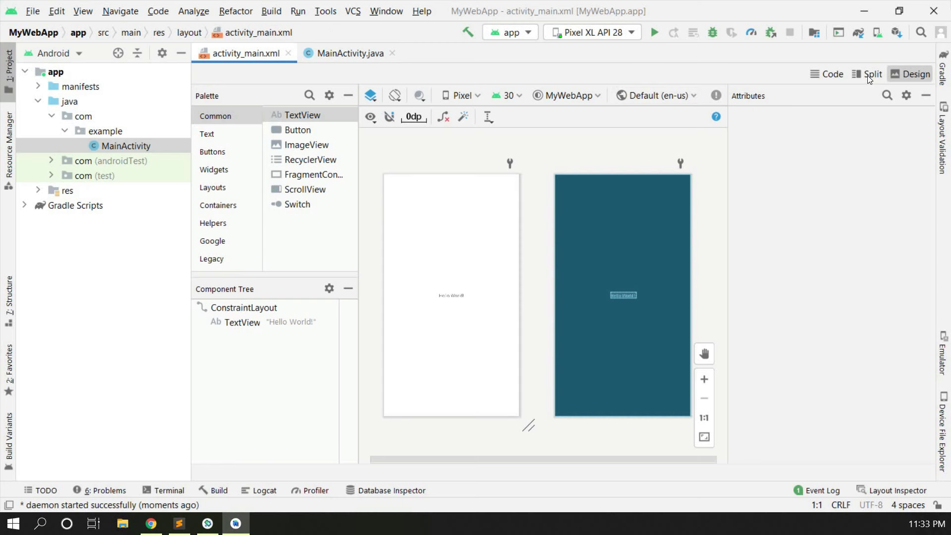
left_click(866, 74)
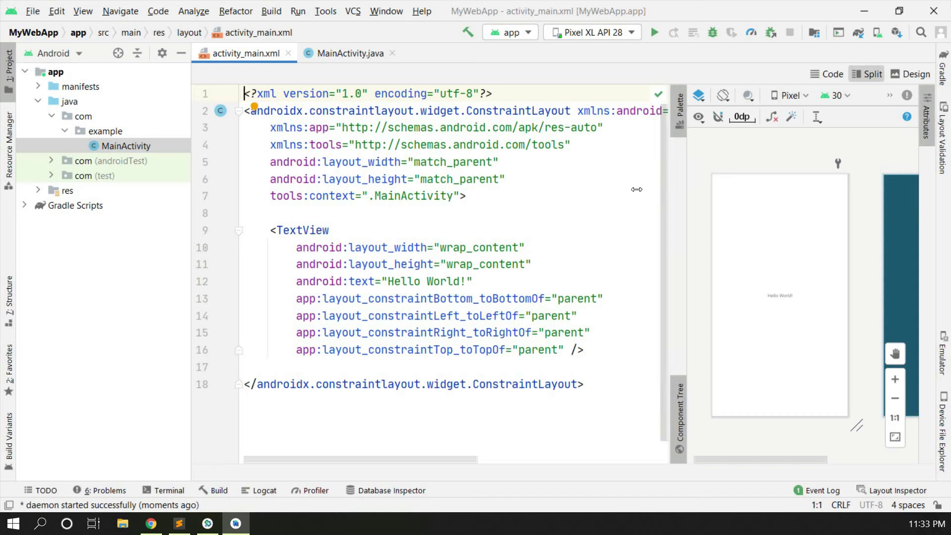
left_click_drag(668, 188, 621, 188)
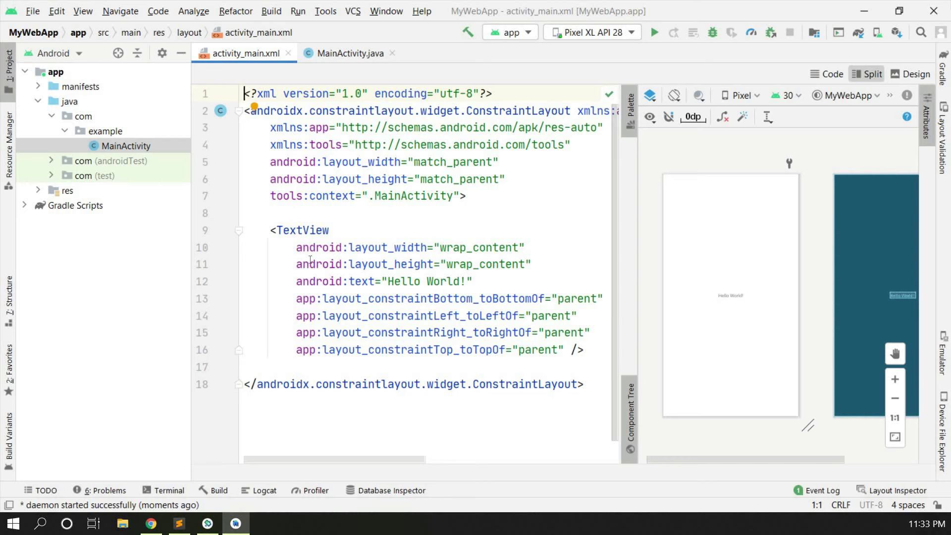
left_click_drag(587, 351, 269, 230)
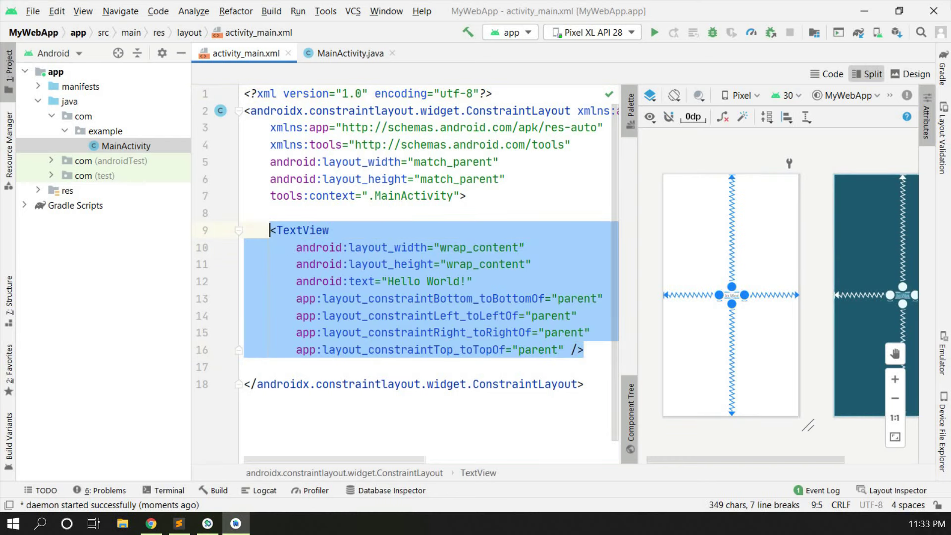
Delete the Hello World TextView and rename the root ConstraintLayout to LinearLayout
key("Delete")
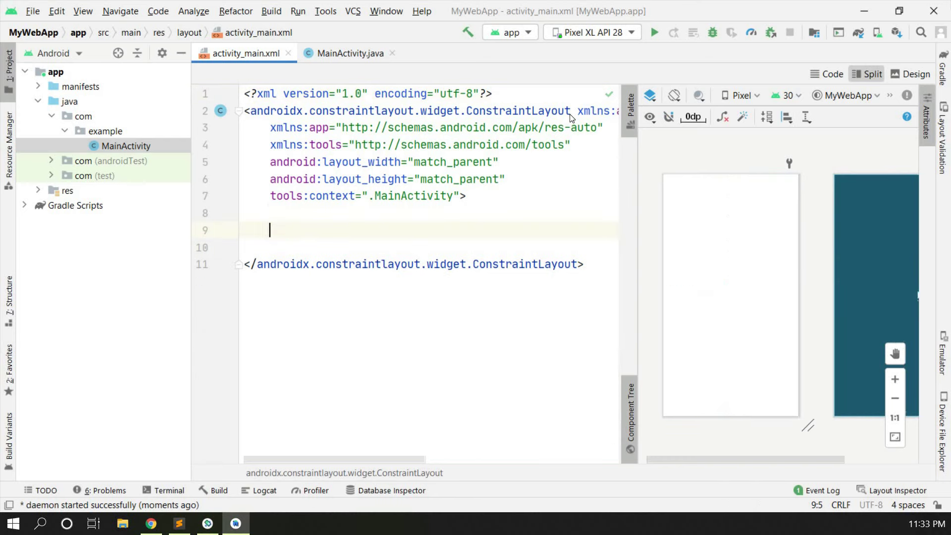
left_click(570, 111)
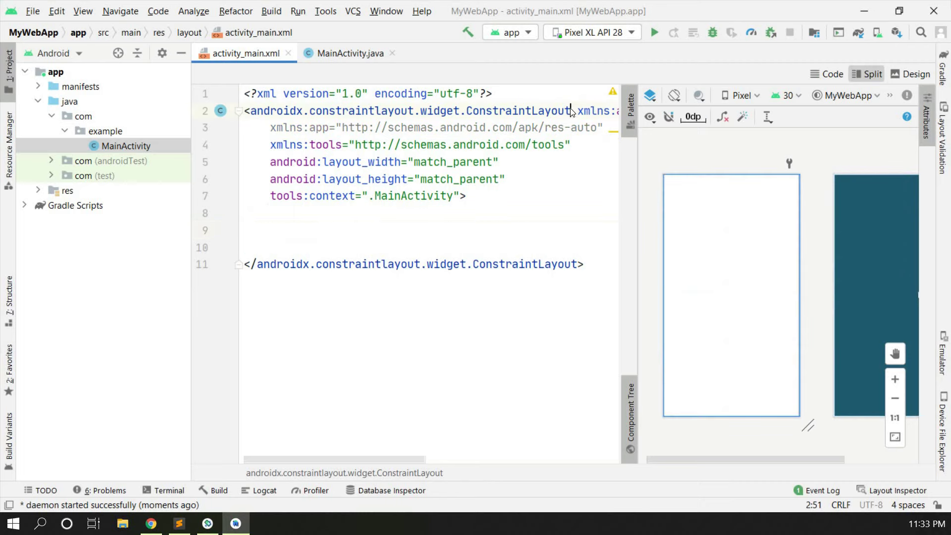
left_click_drag(569, 111, 250, 111)
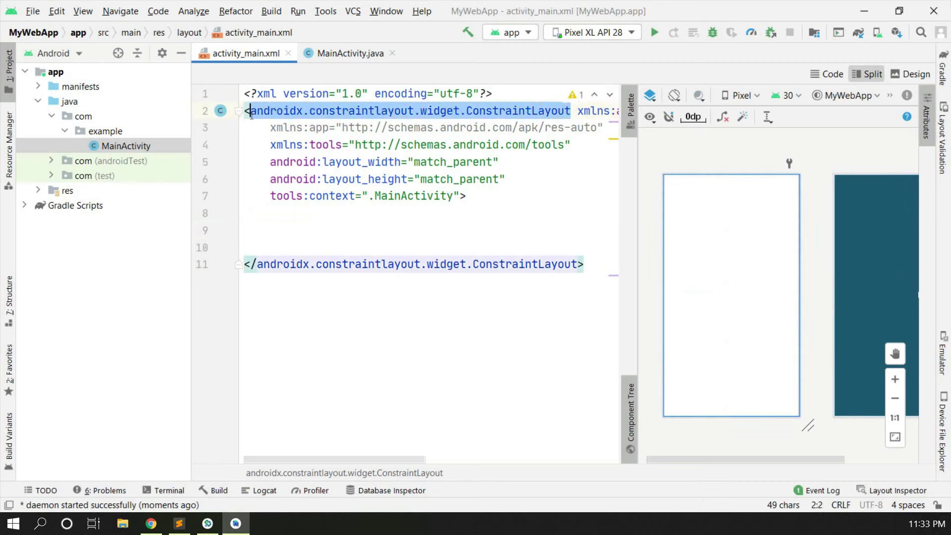
type("Linea")
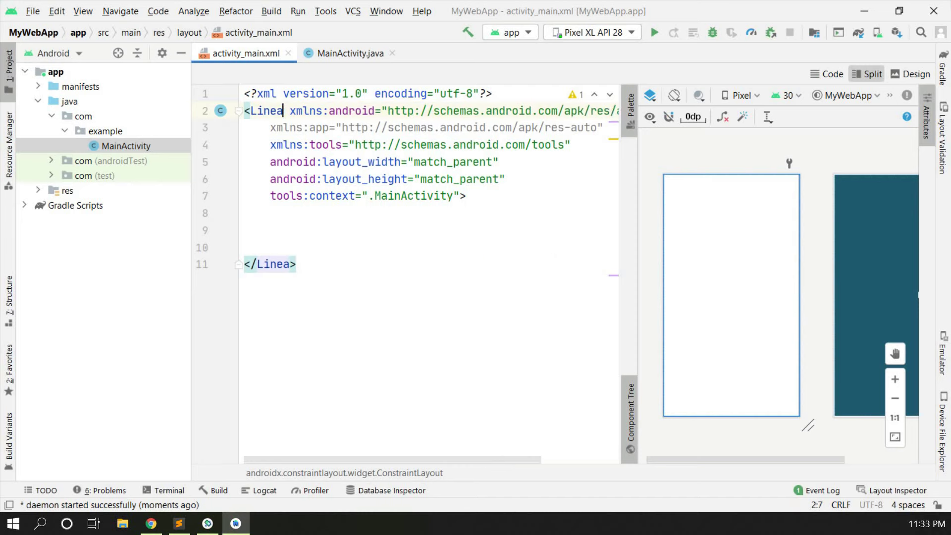
type("rLayoy")
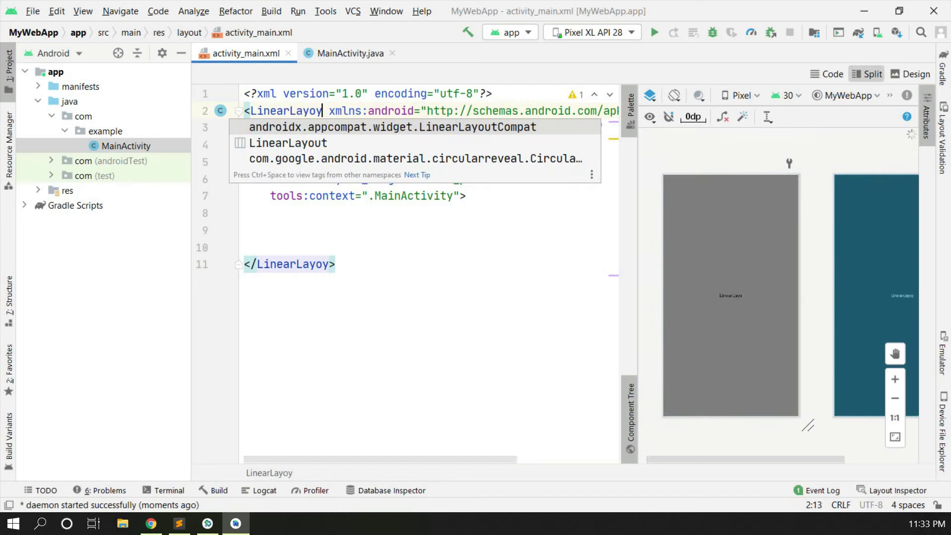
type("ut")
left_click(446, 229)
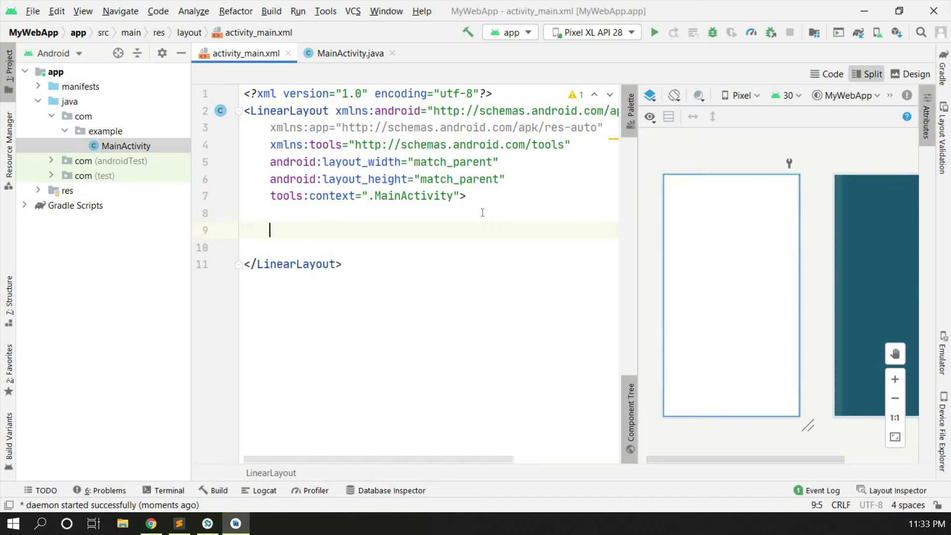
Add two blank lines inside the LinearLayout
key("Up")
key("Up")
key("End")
key("Return")
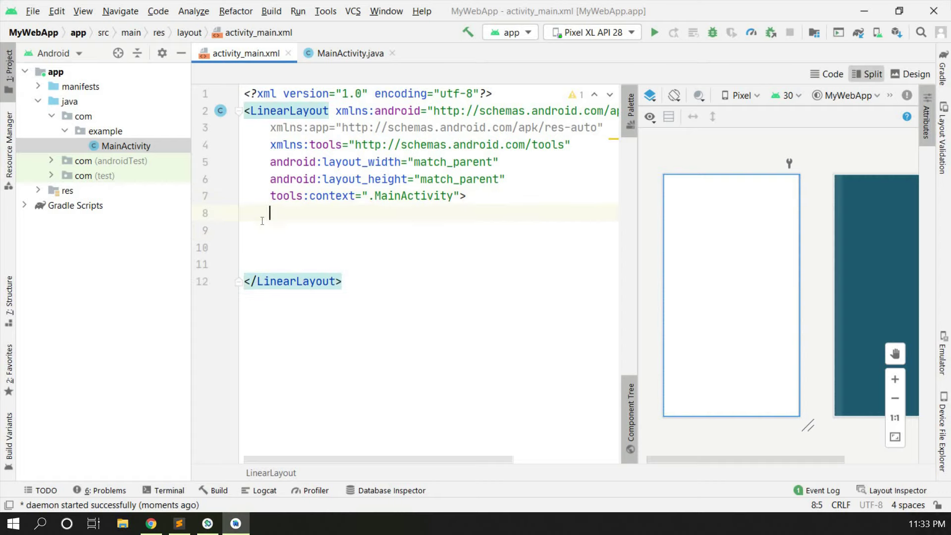
key("Return")
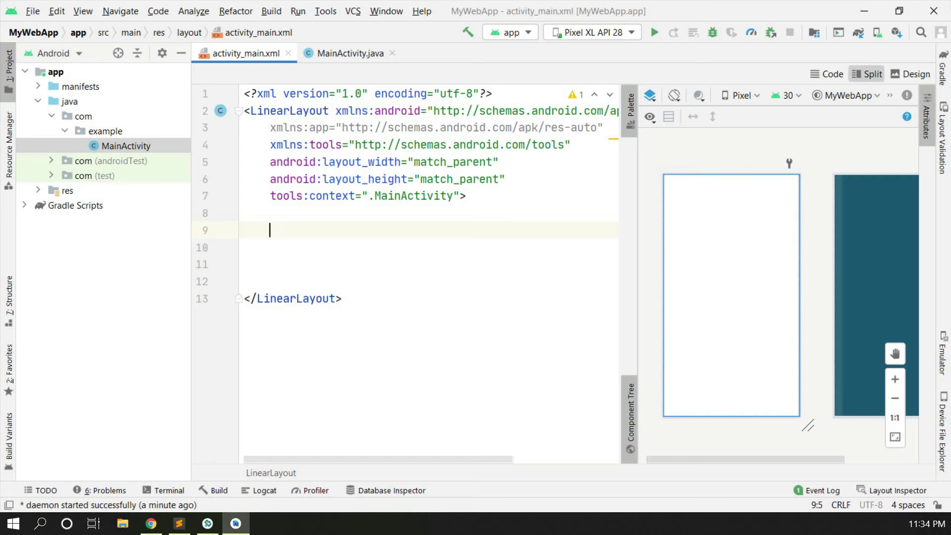
type("<Web")
Add a WebView with match_parent layout_width and layout_height
key("Return")
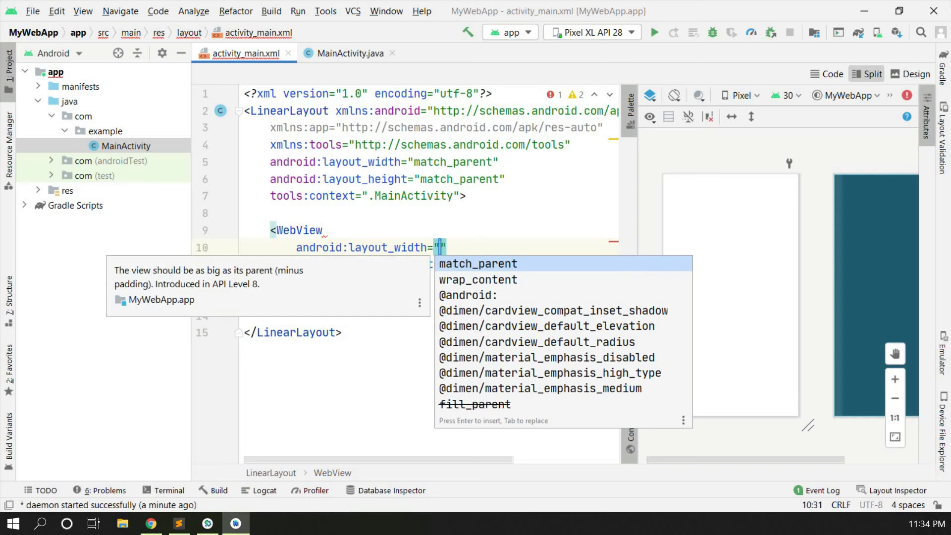
key("Return")
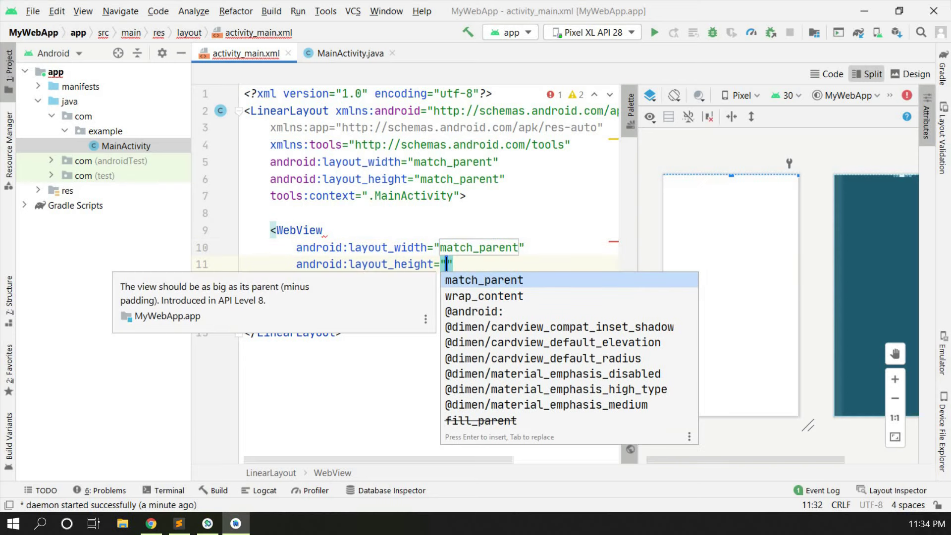
key("Return")
key("Tab")
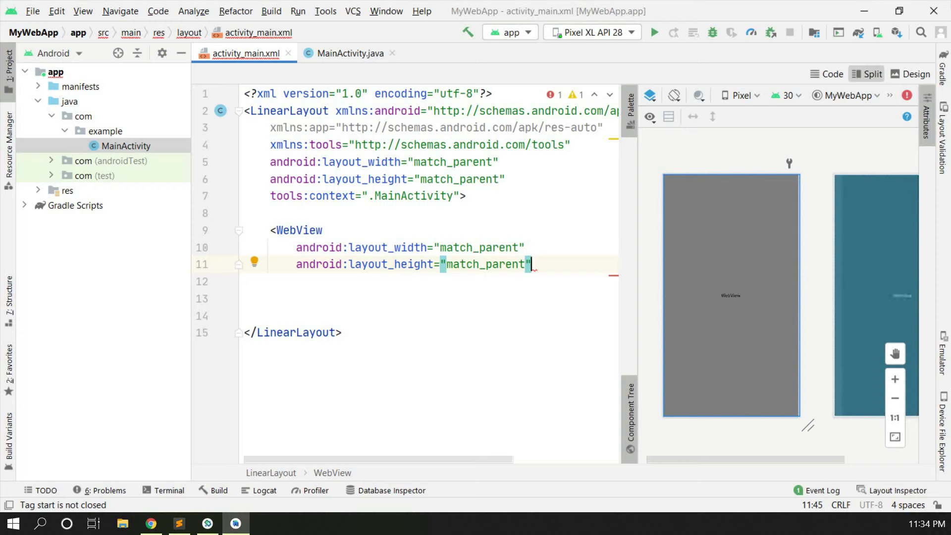
type("/>")
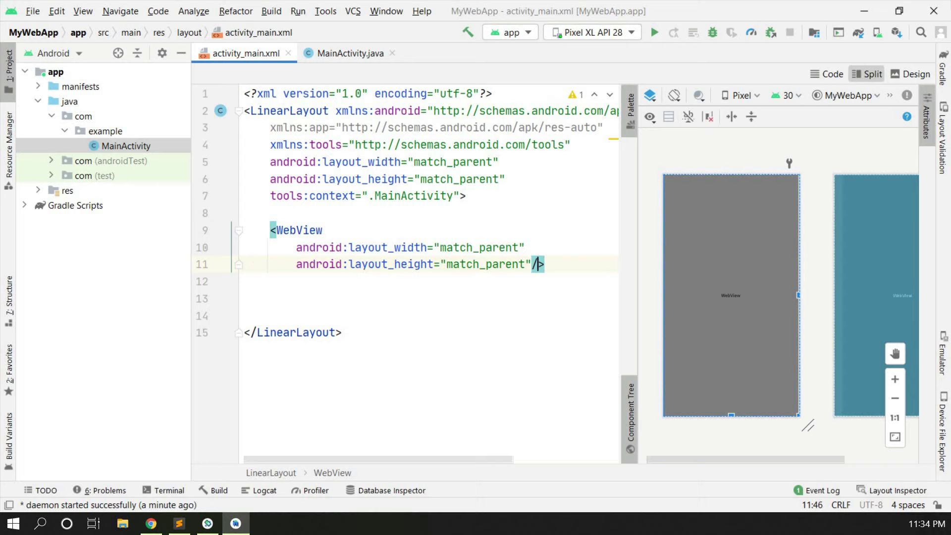
Close the WebView tag with /> and give it android:id="@+id/webview"
key("Left")
key("Left")
key("Return")
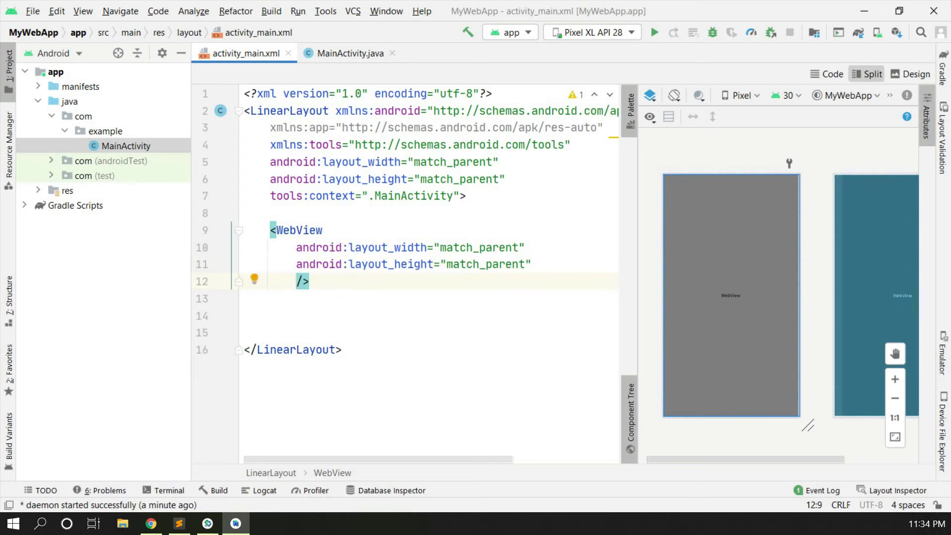
type("id")
key("Return")
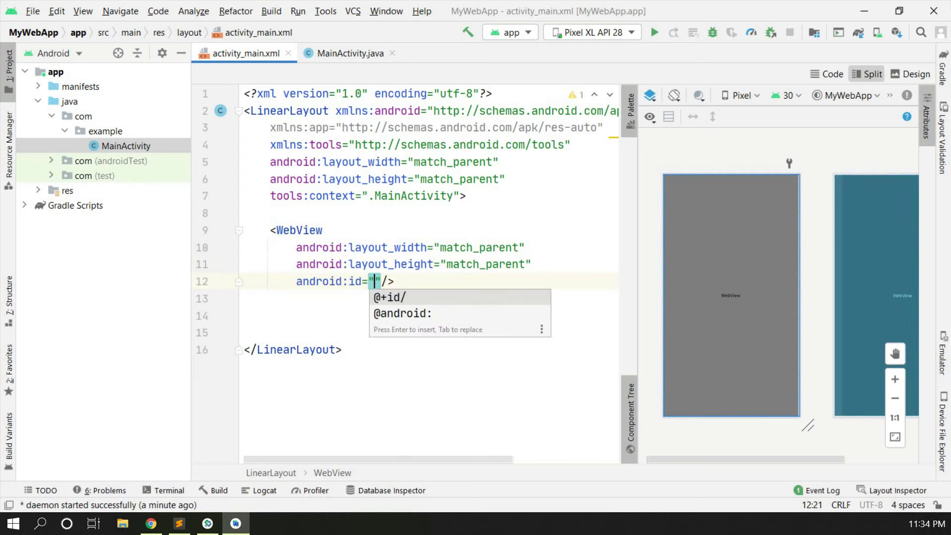
key("Return")
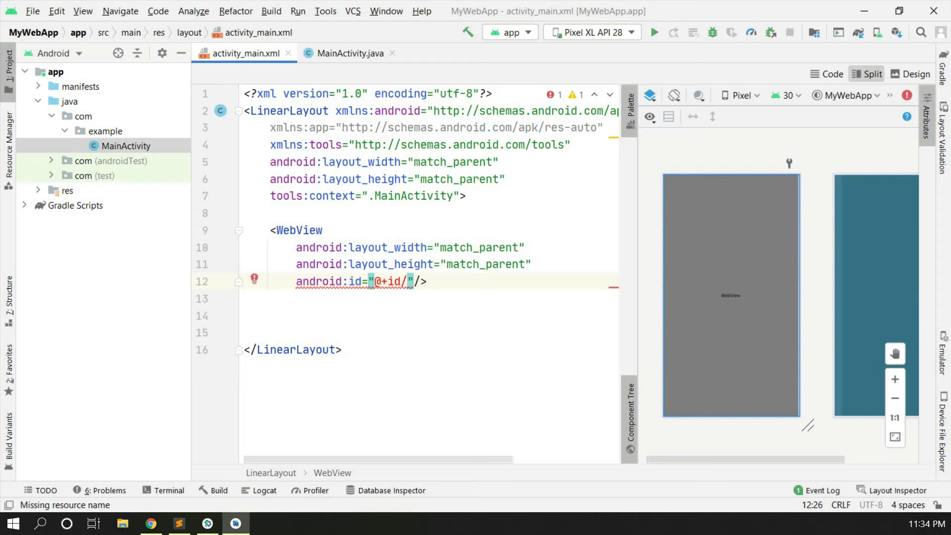
type("webview")
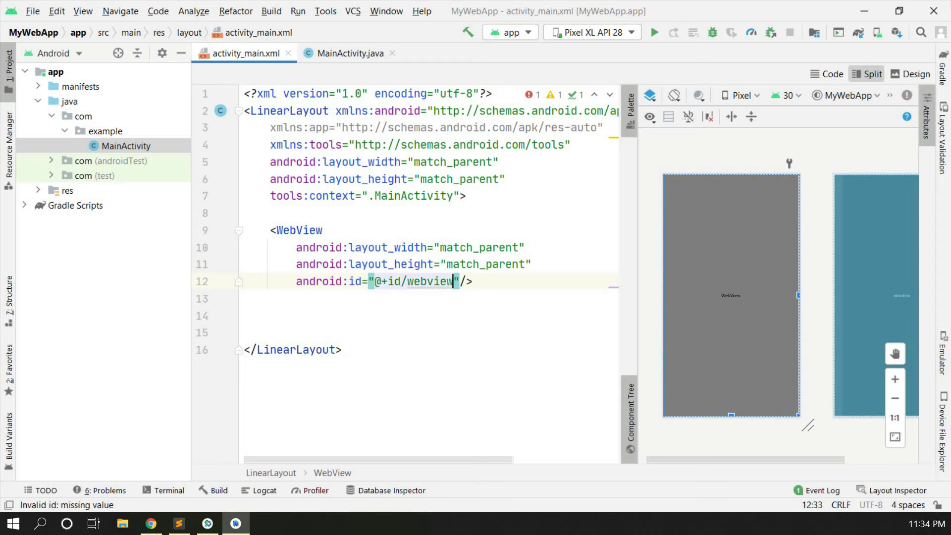
double_click(430, 281)
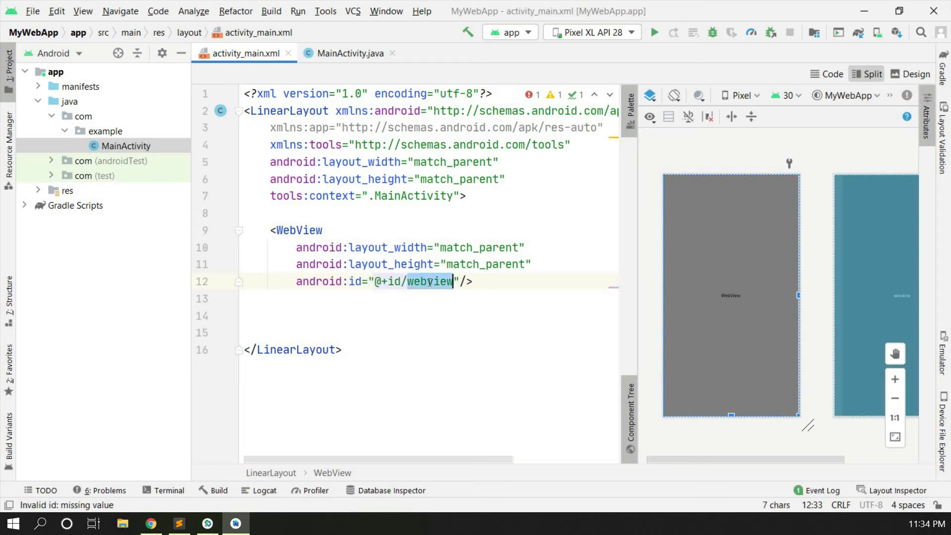
right_click(431, 281)
key("Escape")
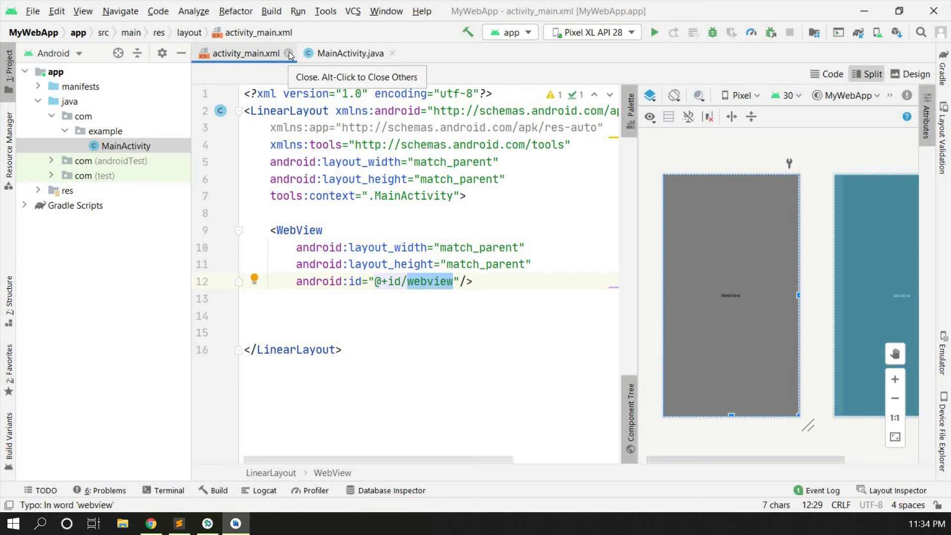
Declare a WebView webView variable below setContentView and import the WebView class
left_click(288, 53)
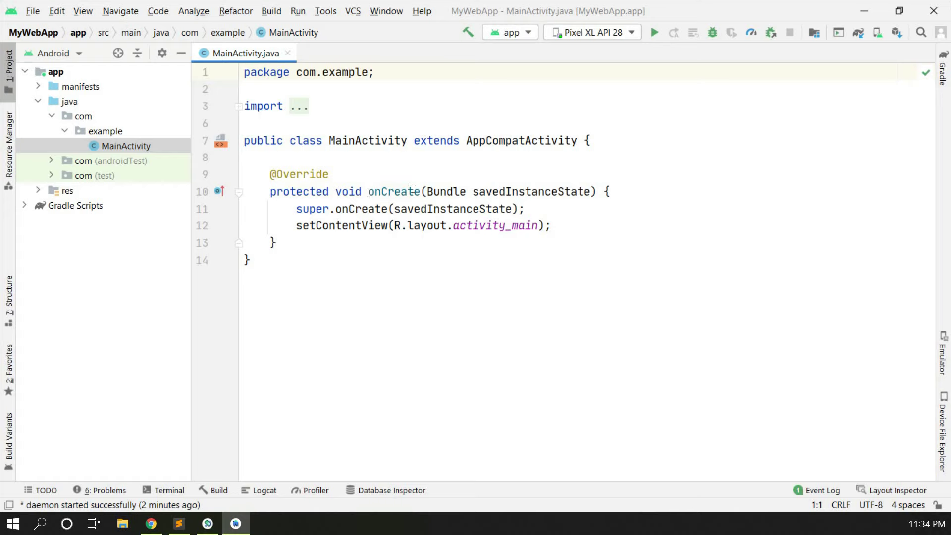
left_click_drag(367, 192, 420, 191)
left_click(591, 230)
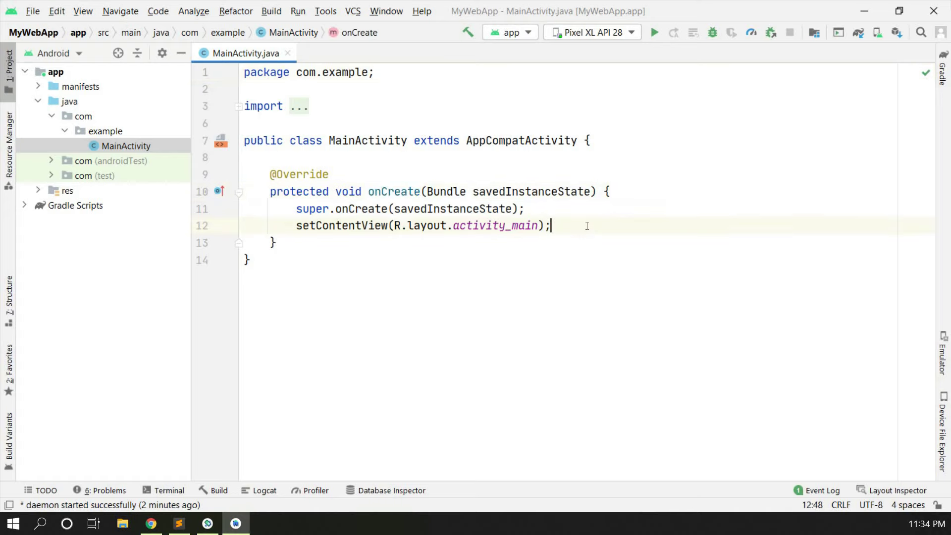
key("Return")
key("Return")
key("Return")
key("Up")
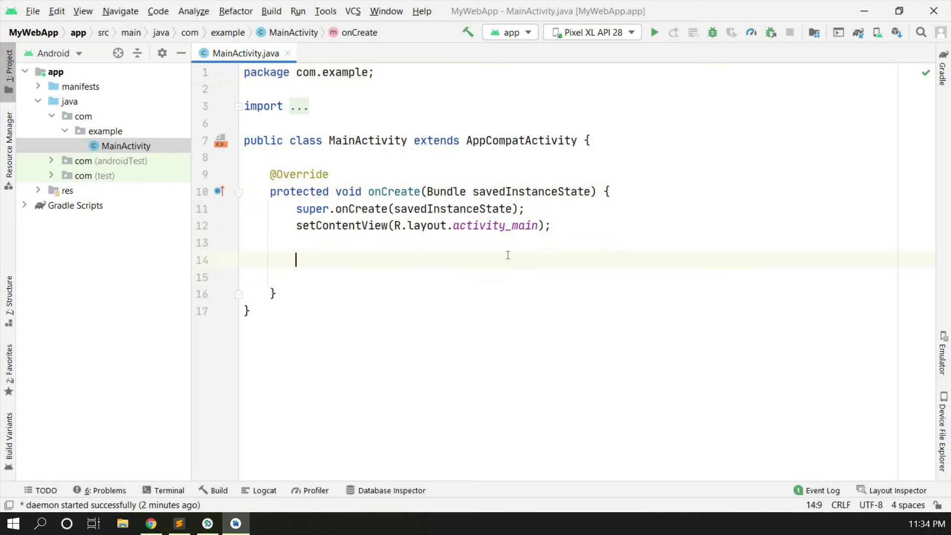
type("Web")
type("V")
key("Return")
type("WebView w")
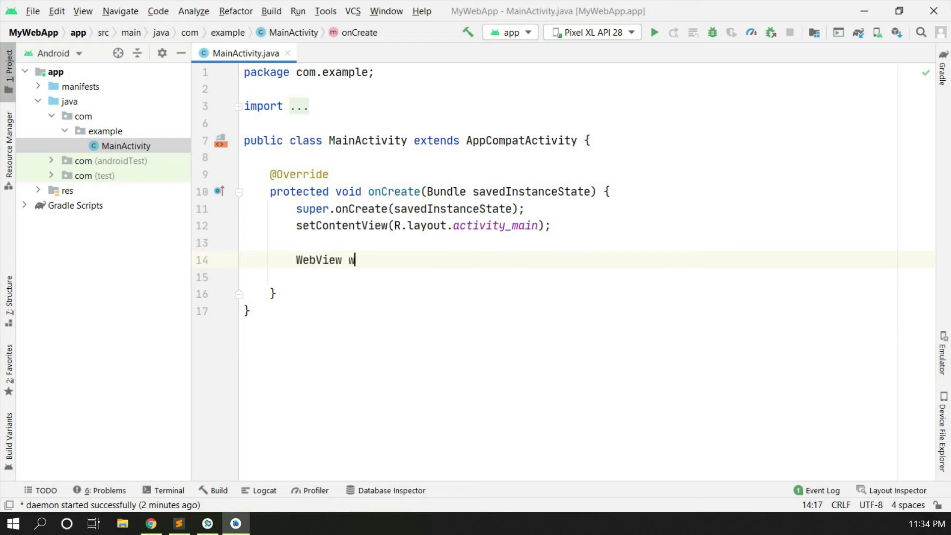
type("ebview")
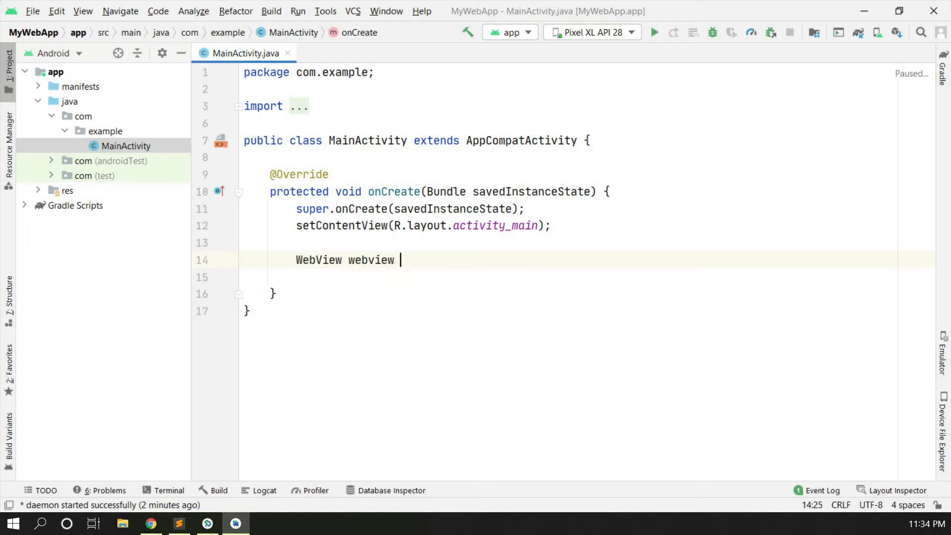
key("BackSpace")
key("BackSpace")
key("BackSpace")
key("BackSpace")
key("BackSpace")
type("V")
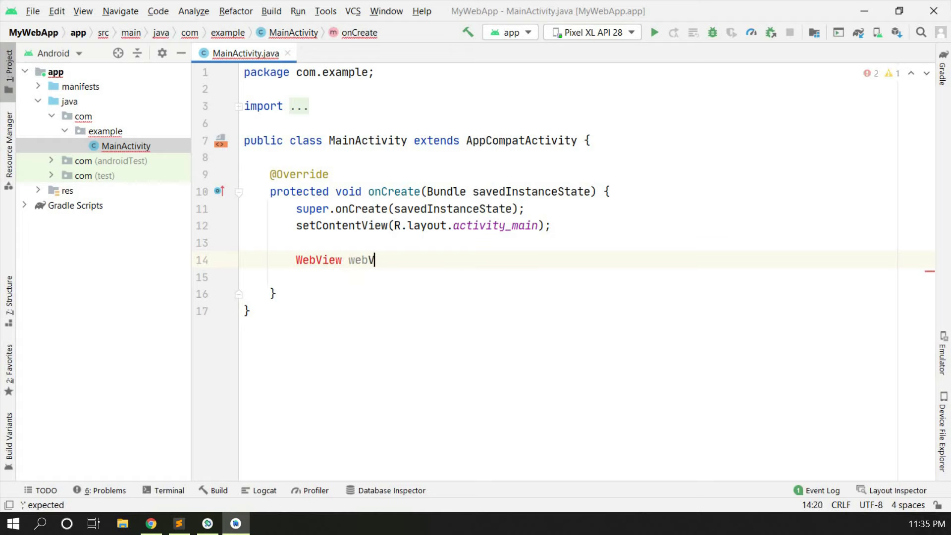
type("iew =")
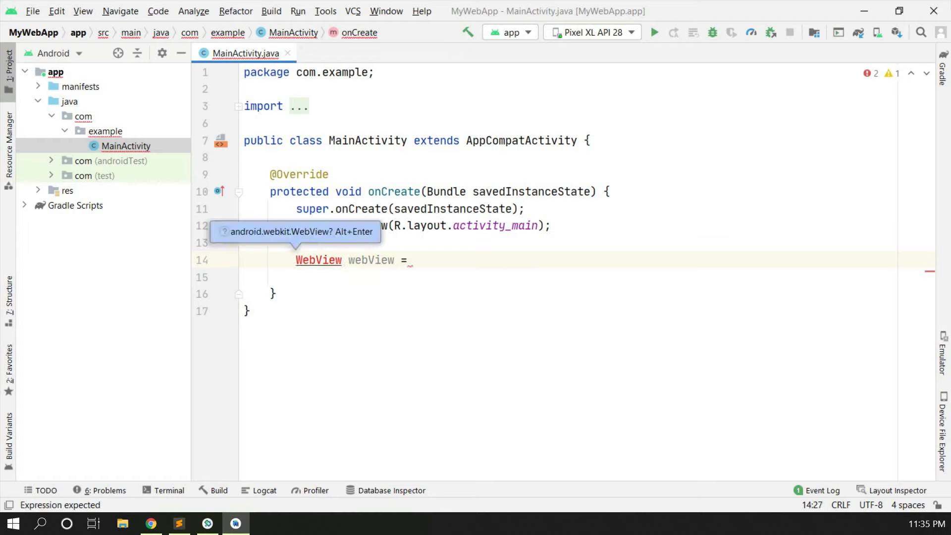
left_click(327, 259)
mouse_move(319, 260)
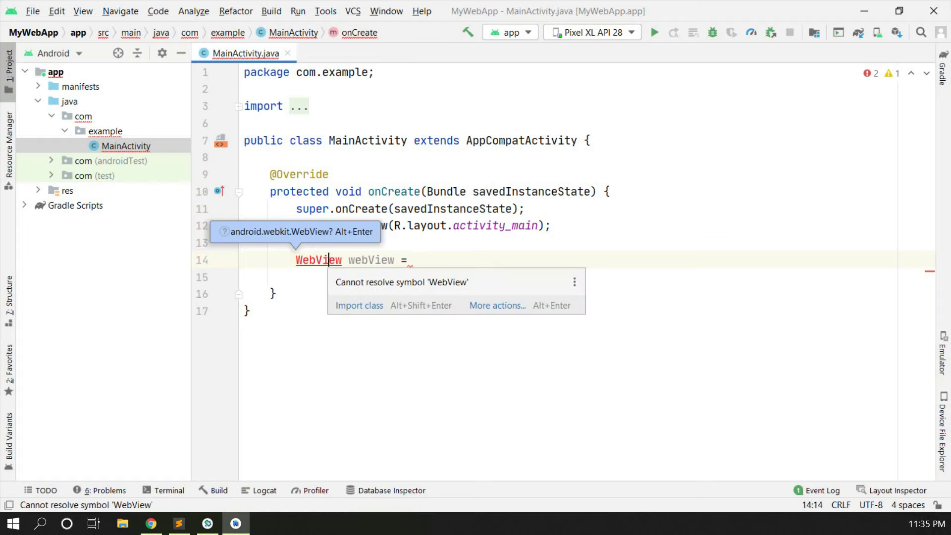
left_click(359, 306)
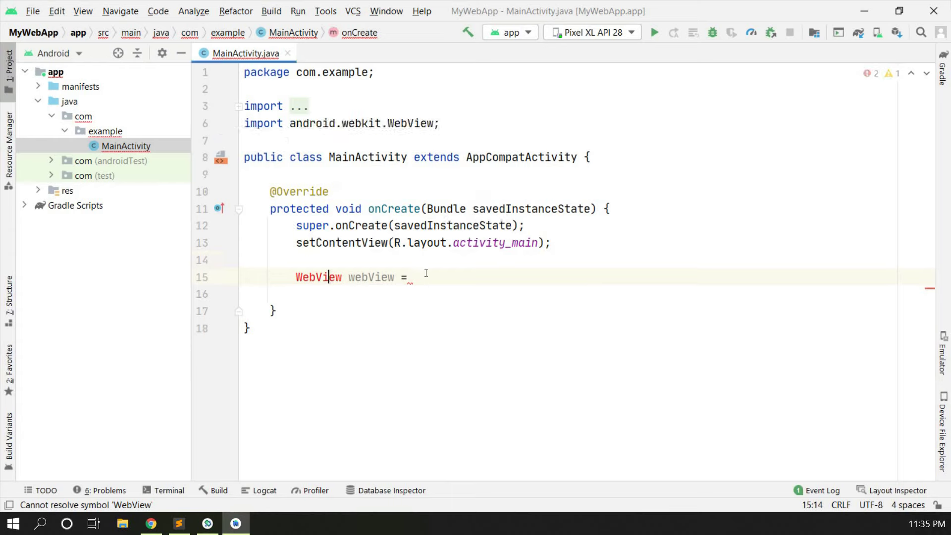
Assign webView the result of (WebView) findViewById(R.id.webview)
left_click(427, 260)
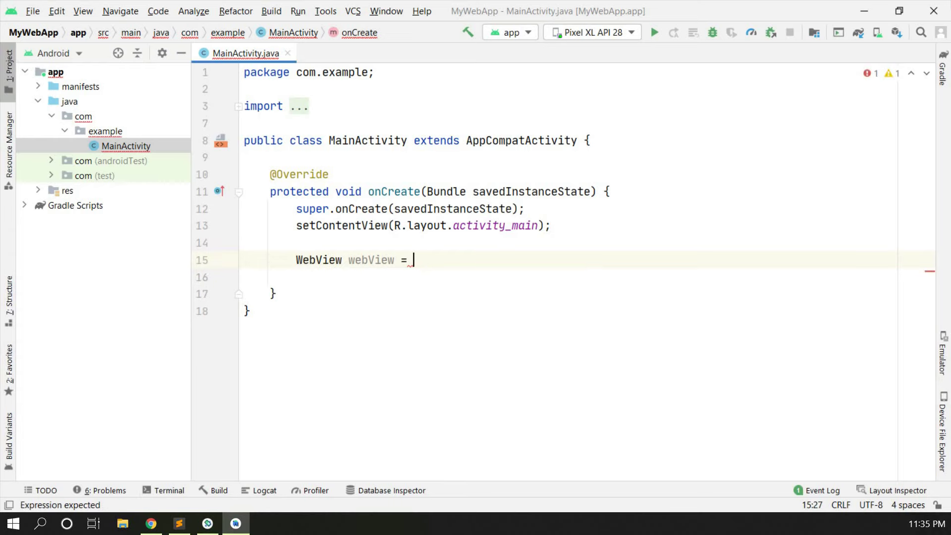
type("(WebView")
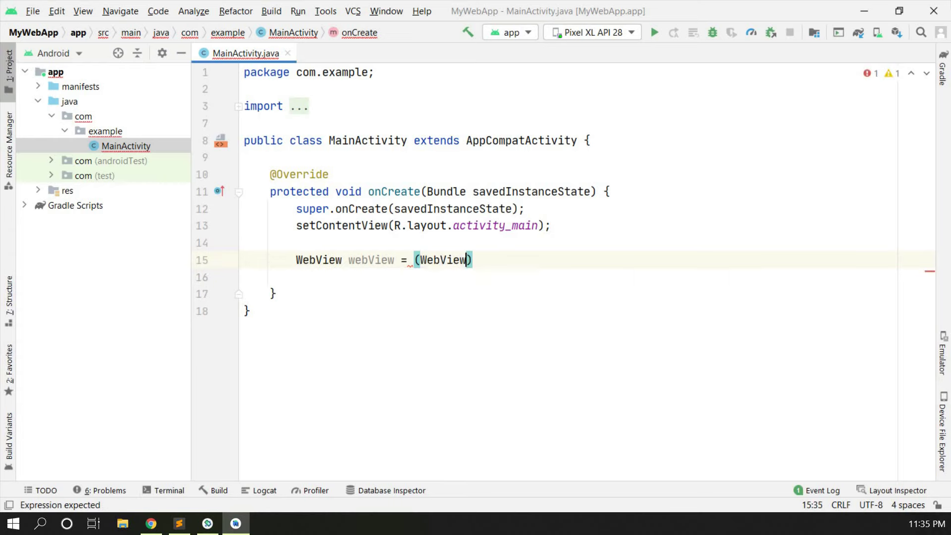
key("Right")
type("fi")
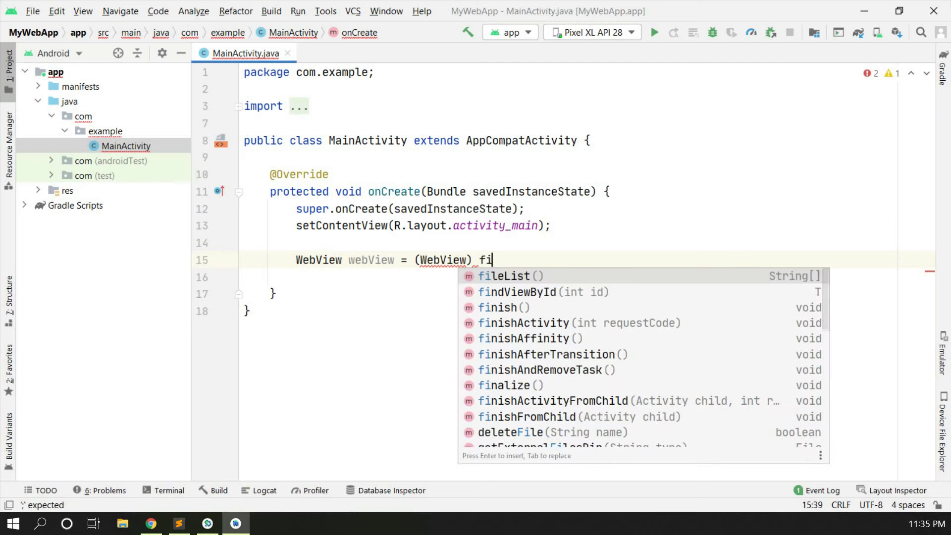
type("n")
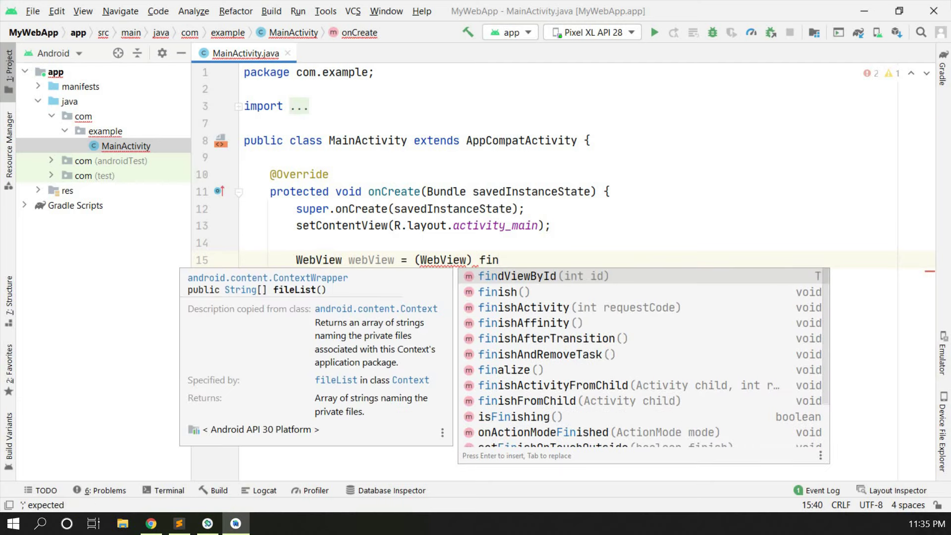
key("Return")
type("R.")
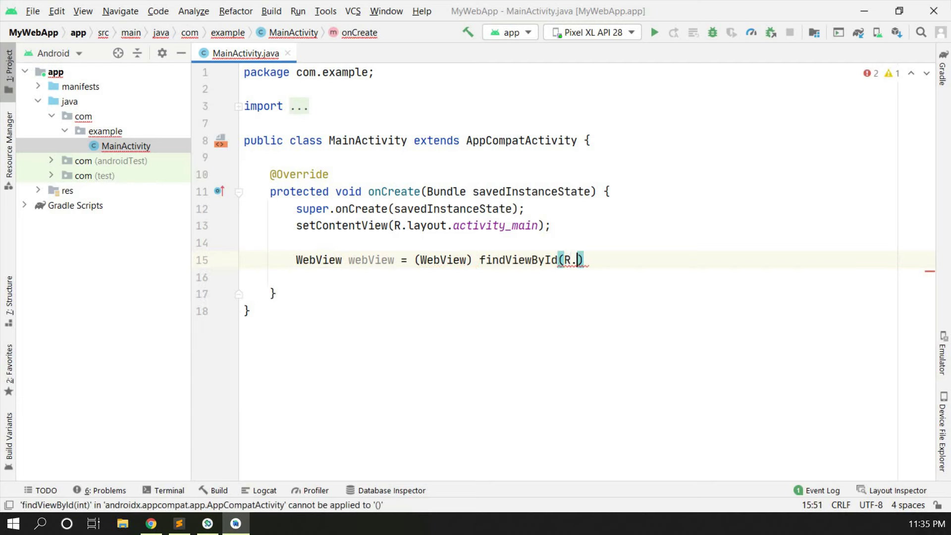
type("id.")
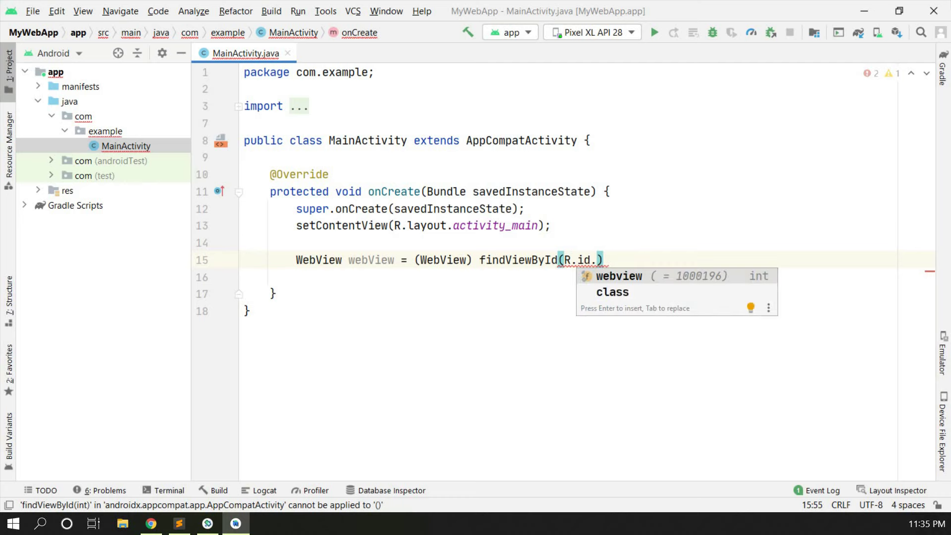
key("Return")
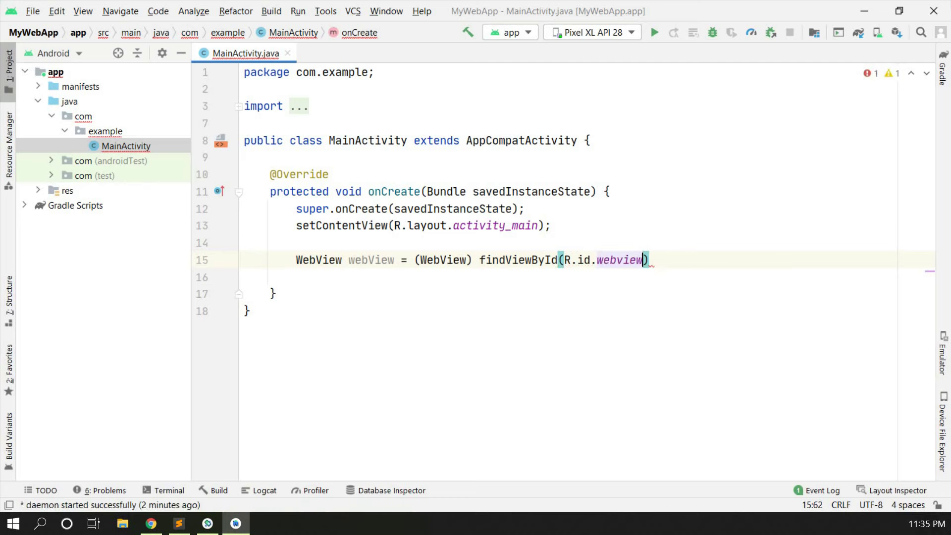
type(");")
key("Return")
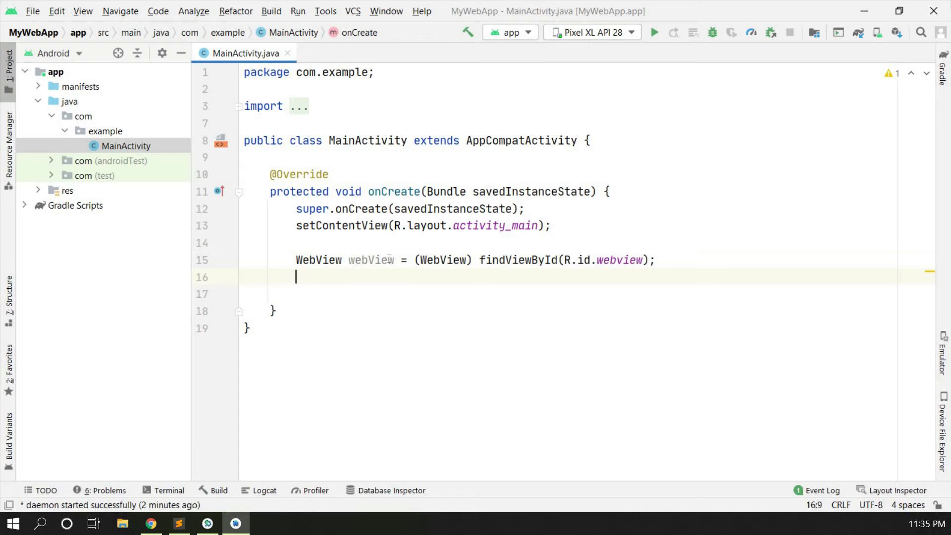
left_click_drag(347, 259, 394, 259)
left_click(388, 276)
Create the main Assets Folder under the app module and select it
left_click(56, 73)
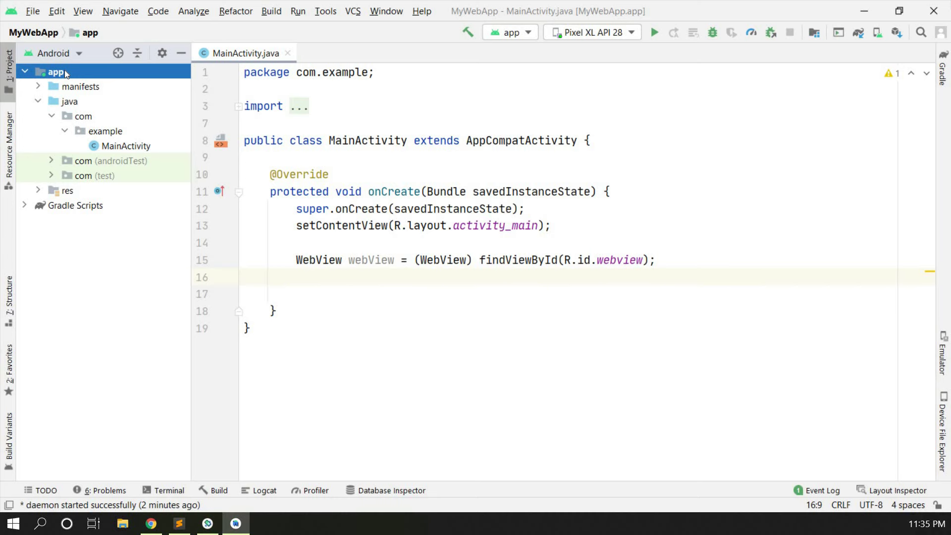
right_click(65, 70)
mouse_move(92, 60)
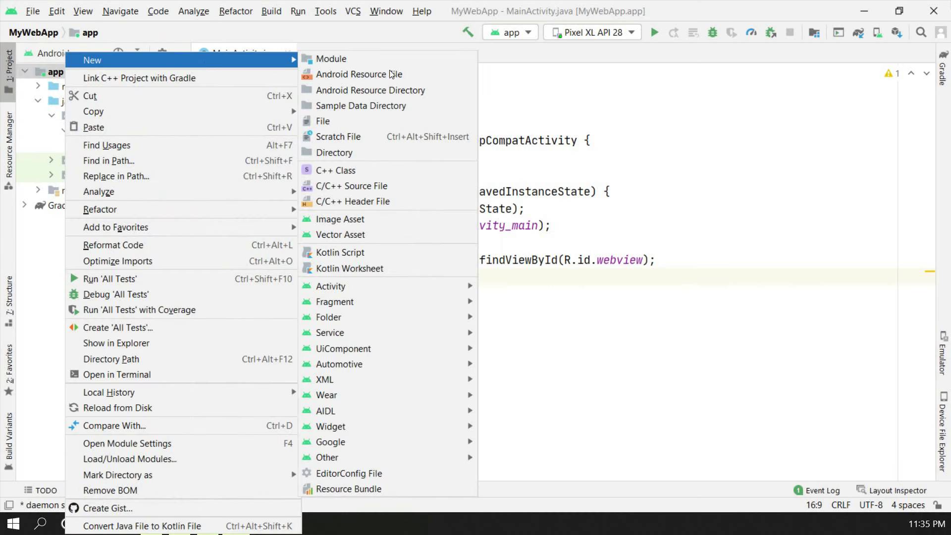
mouse_move(349, 317)
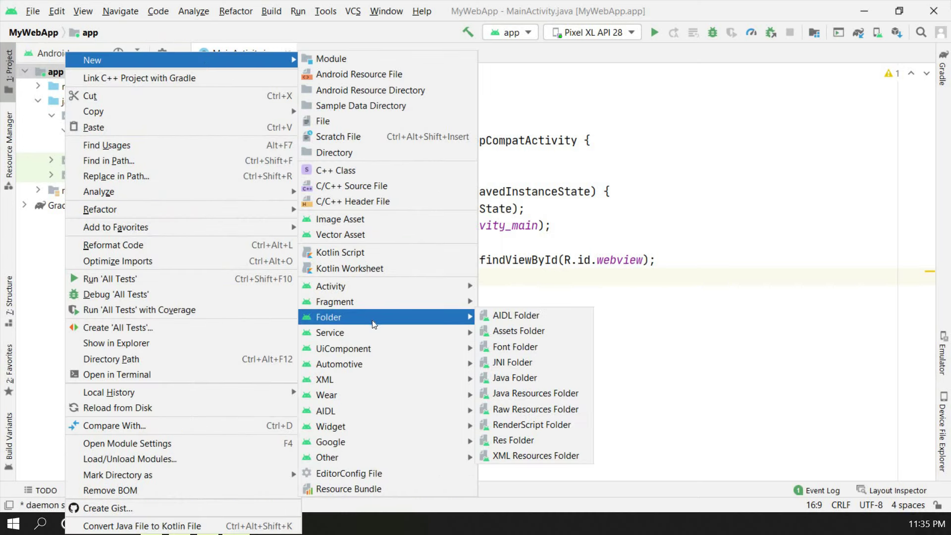
left_click(509, 333)
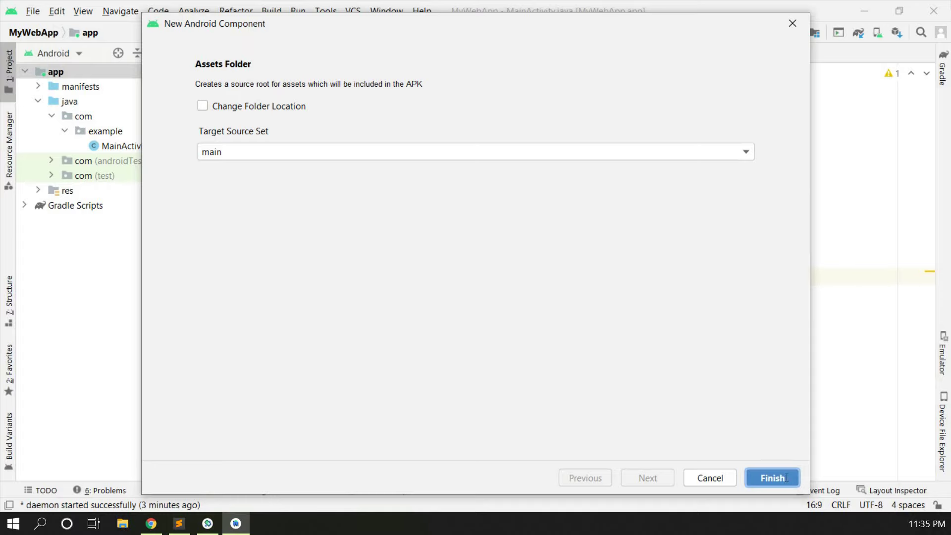
left_click(771, 478)
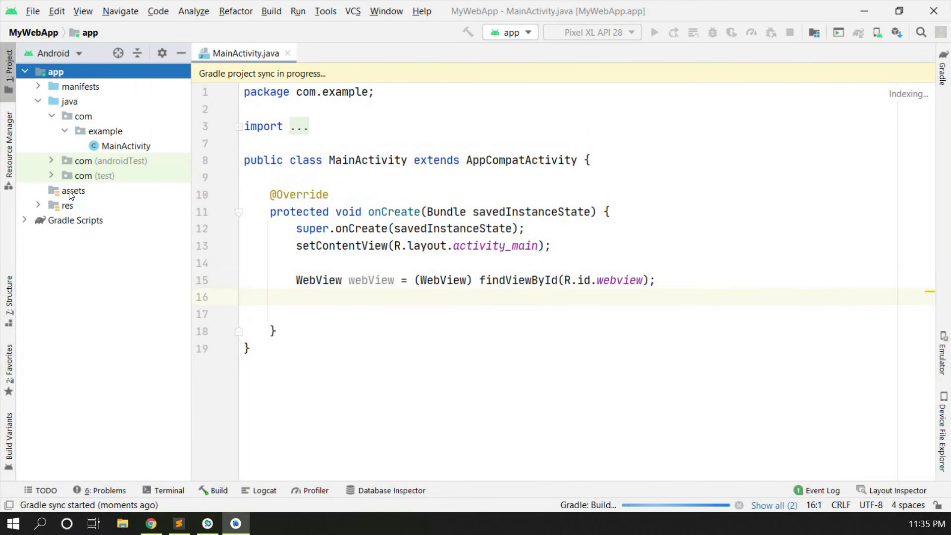
left_click(73, 191)
Create a new file named index.html inside the assets folder
right_click(75, 191)
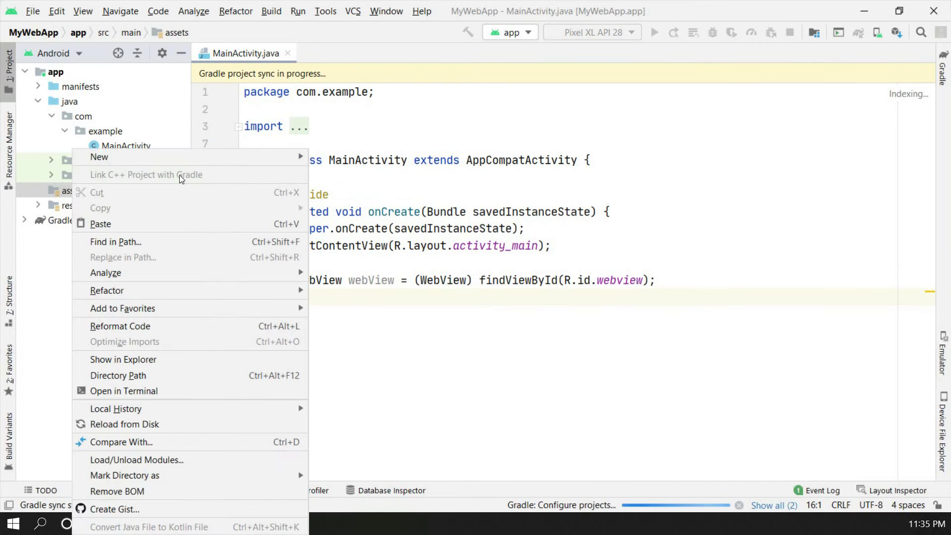
mouse_move(190, 156)
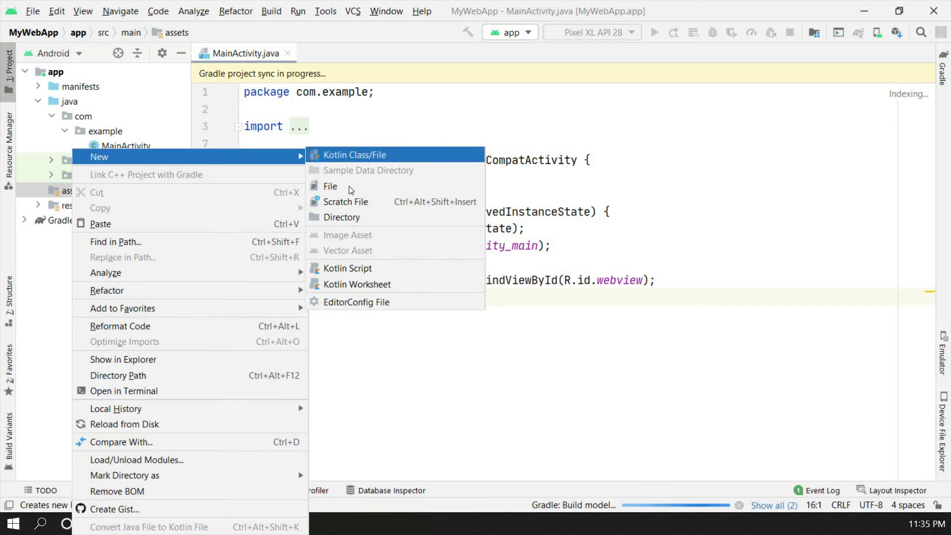
left_click(331, 186)
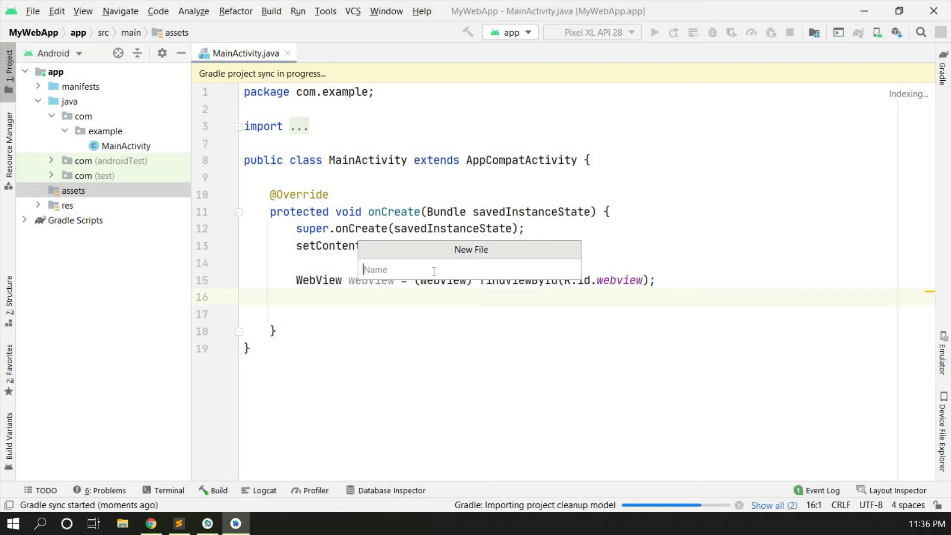
type("index.")
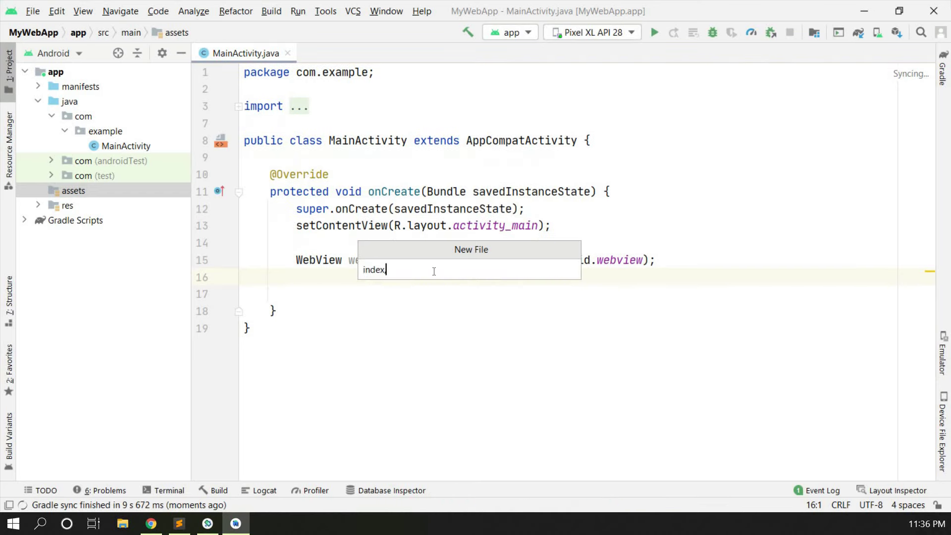
key("BackSpace")
type(".html")
key("Return")
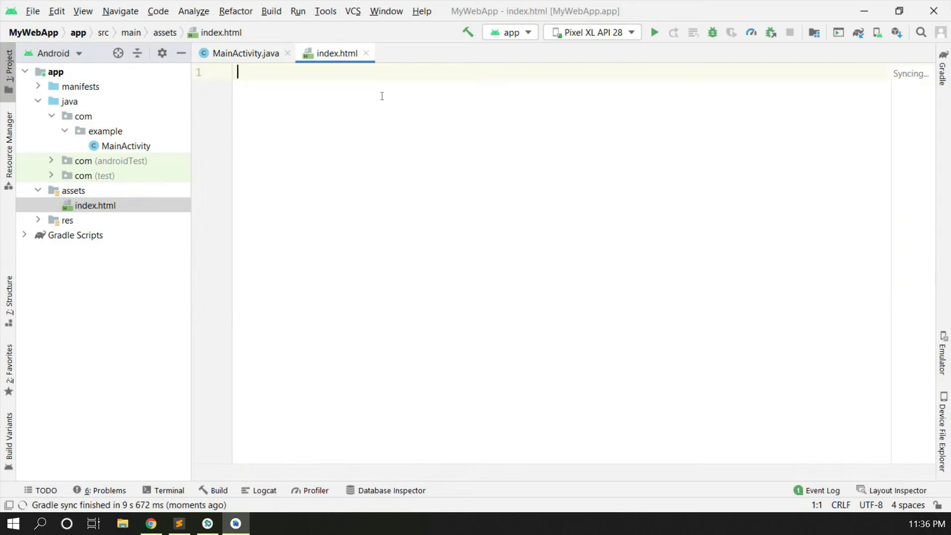
type("<htm")
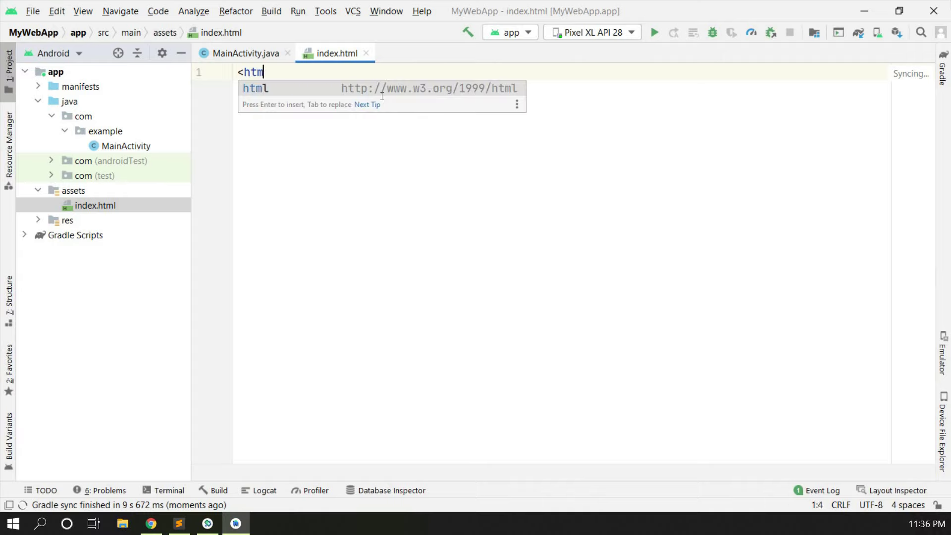
type("l></html>")
Add opening and closing html tags with an empty line between them
key("End")
key("Return")
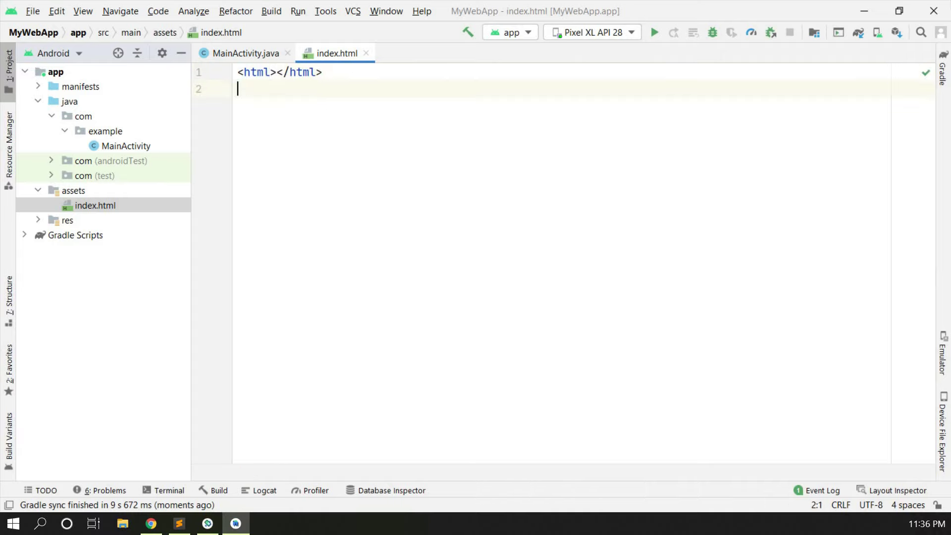
key("Up")
key("Right")
key("Right")
key("Right")
key("Return")
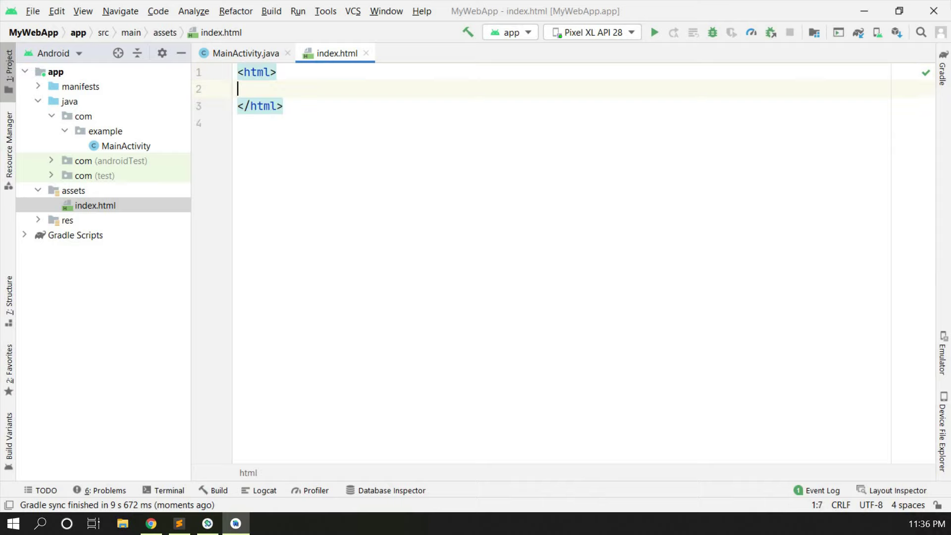
type("<body")
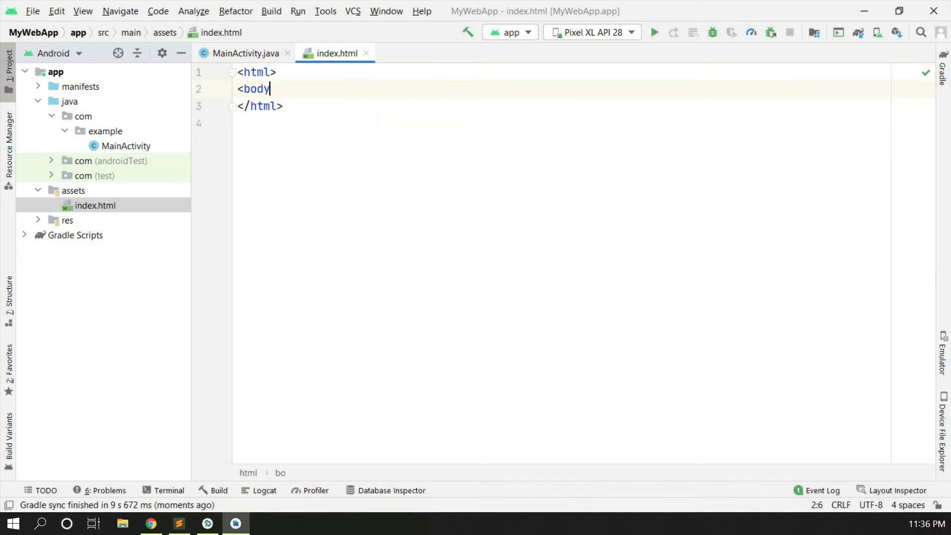
type(">")
Add a body containing an h1 heading reading 'Hello from HTML'
key("Return")
type("<")
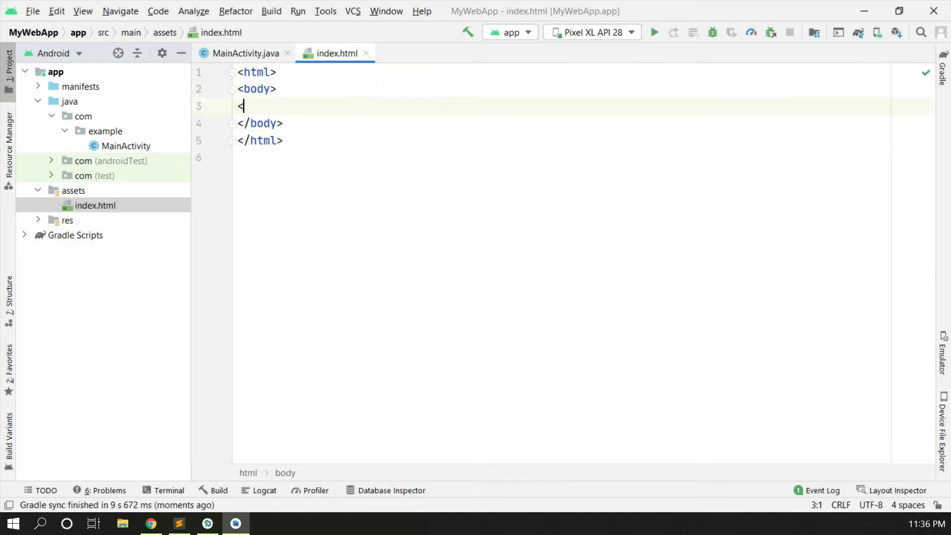
type("h1>")
key("Return")
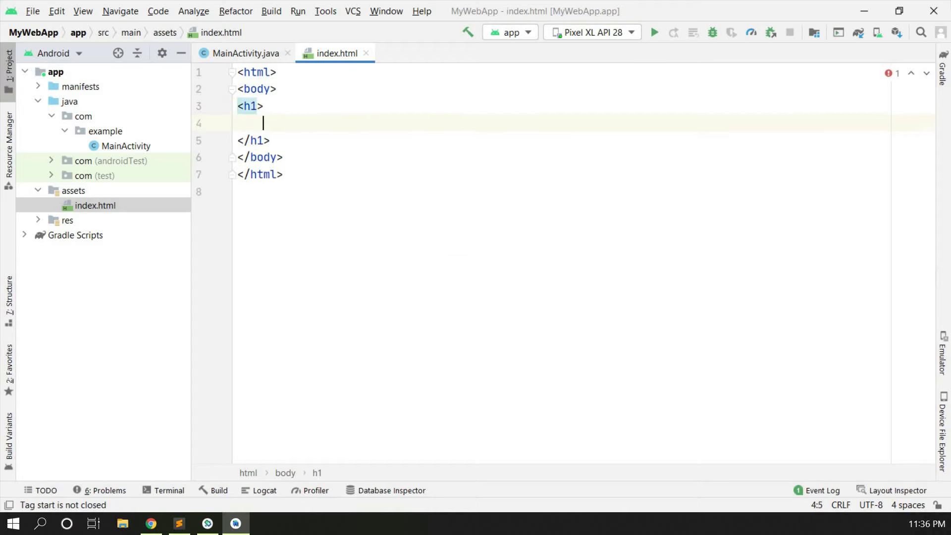
type("Hello from ")
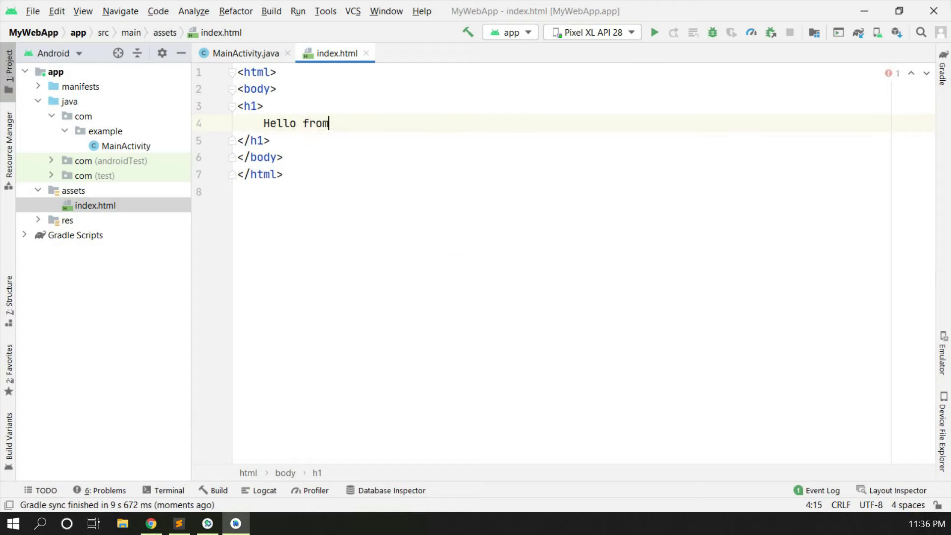
type("HTML")
left_click_drag(263, 123, 362, 124)
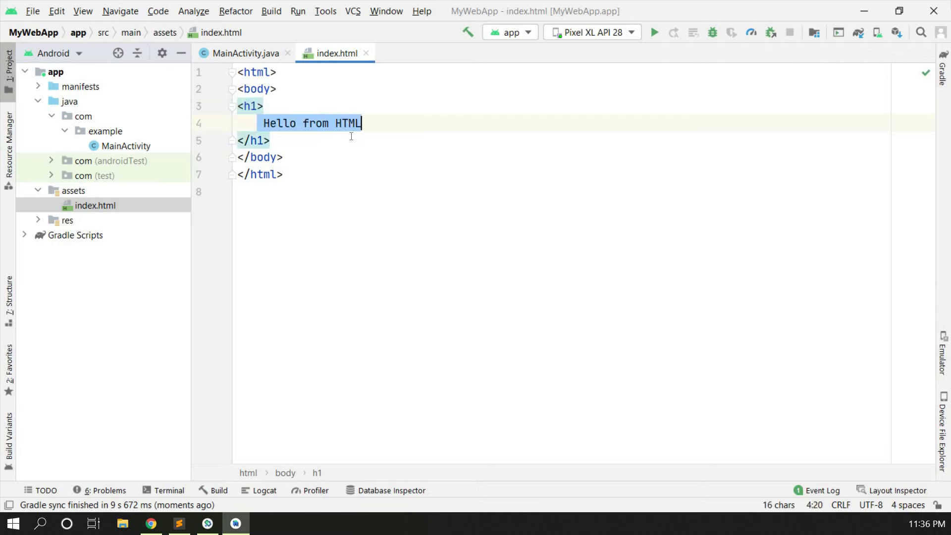
left_click(351, 137)
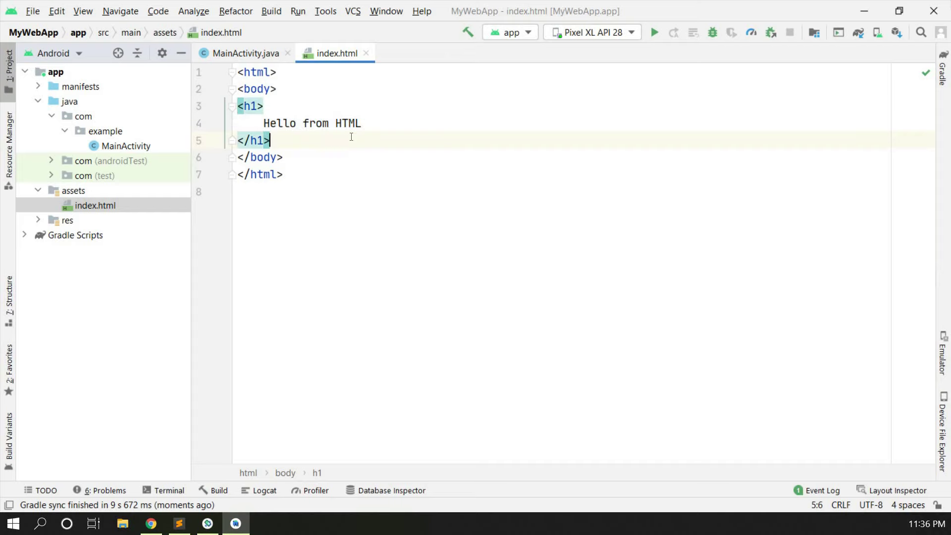
In MainActivity, add webView.loadUrl("file:///android_asset/index.html") after findViewById
left_click(235, 53)
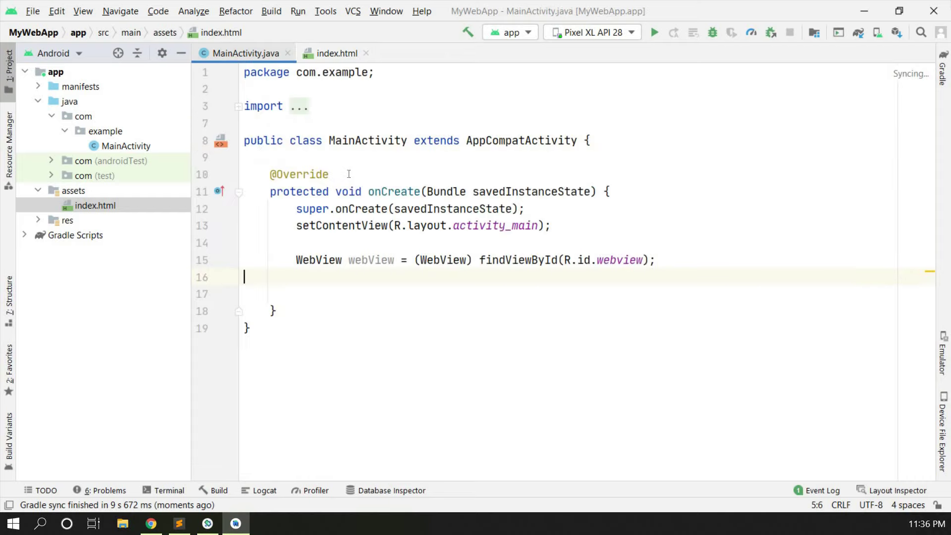
left_click(330, 53)
left_click(246, 53)
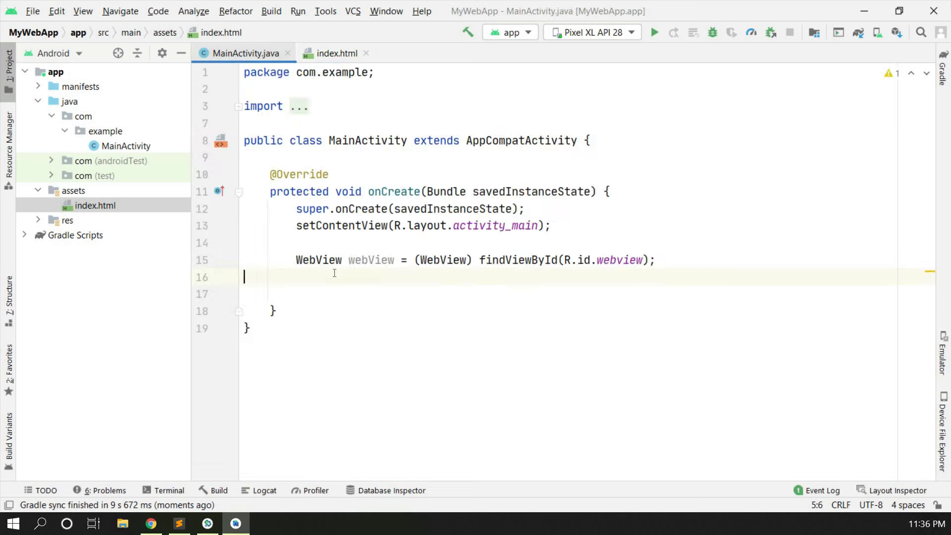
left_click_drag(349, 260, 394, 260)
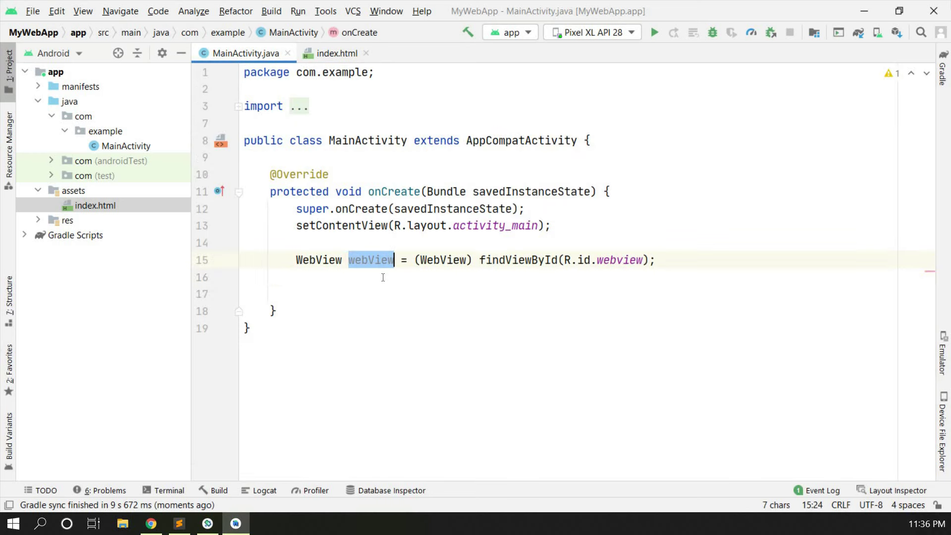
left_click(383, 278)
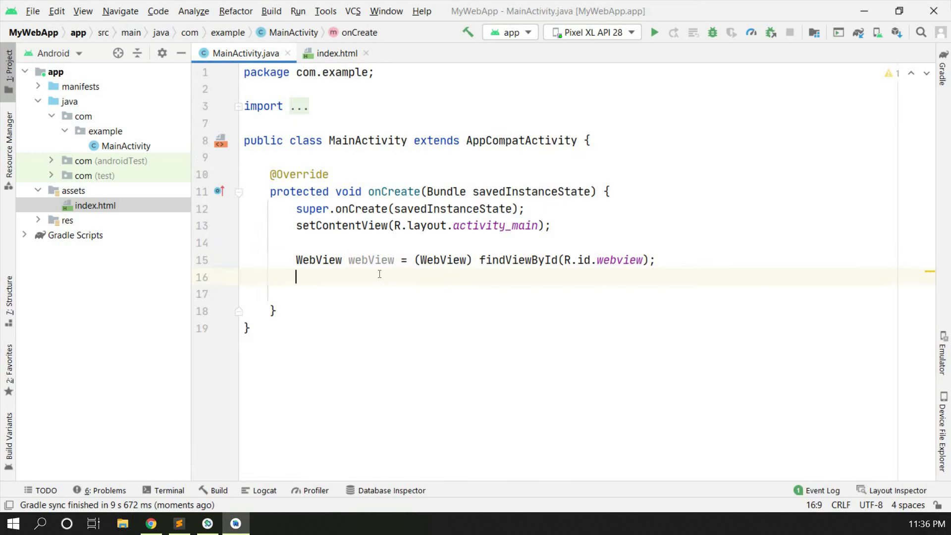
type("web")
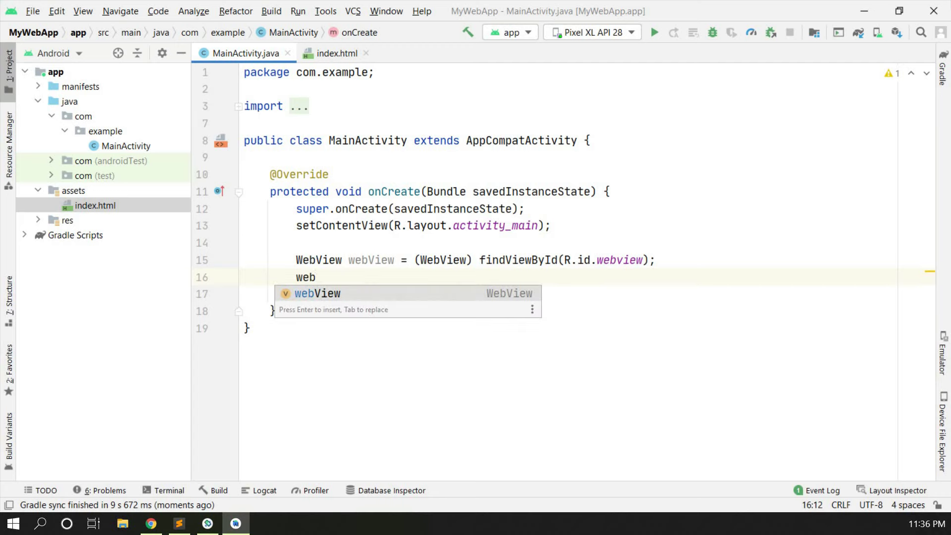
key("Return")
type(".l")
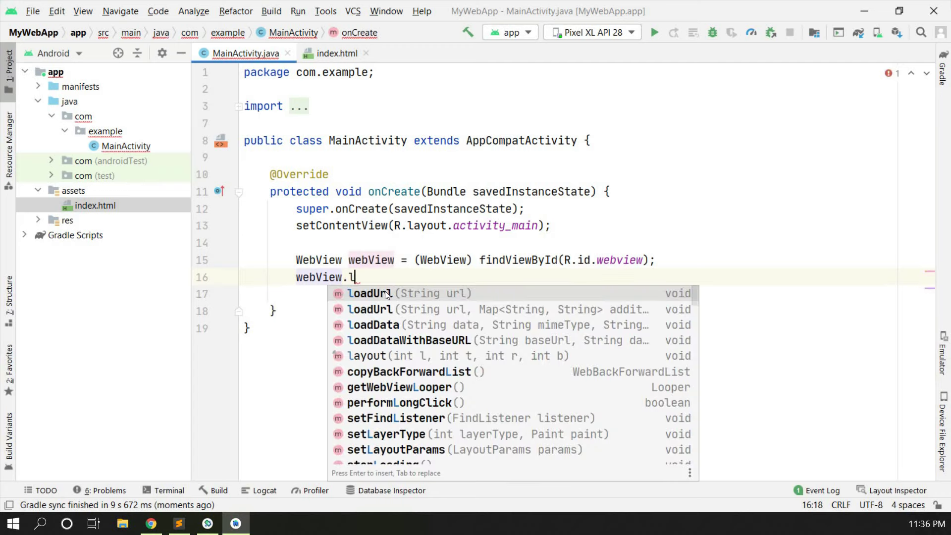
key("Return")
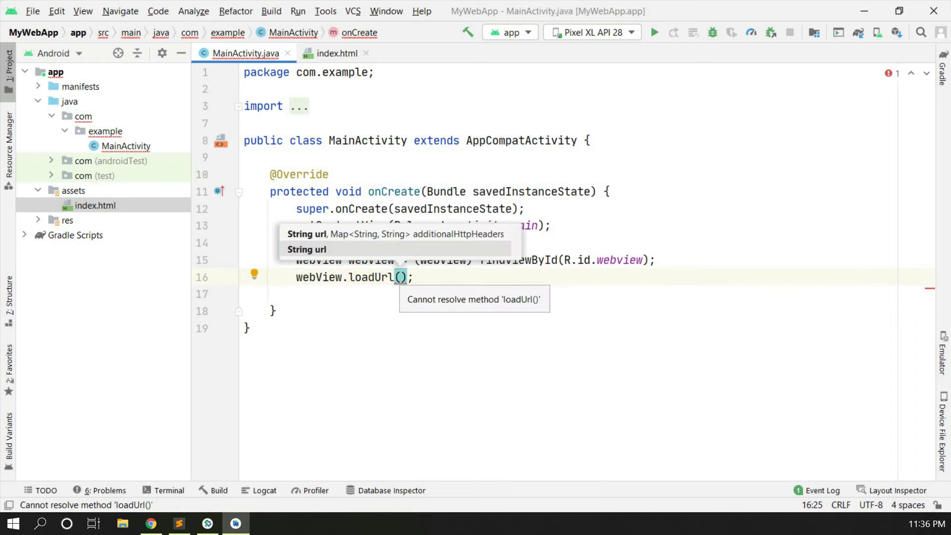
type("\"file")
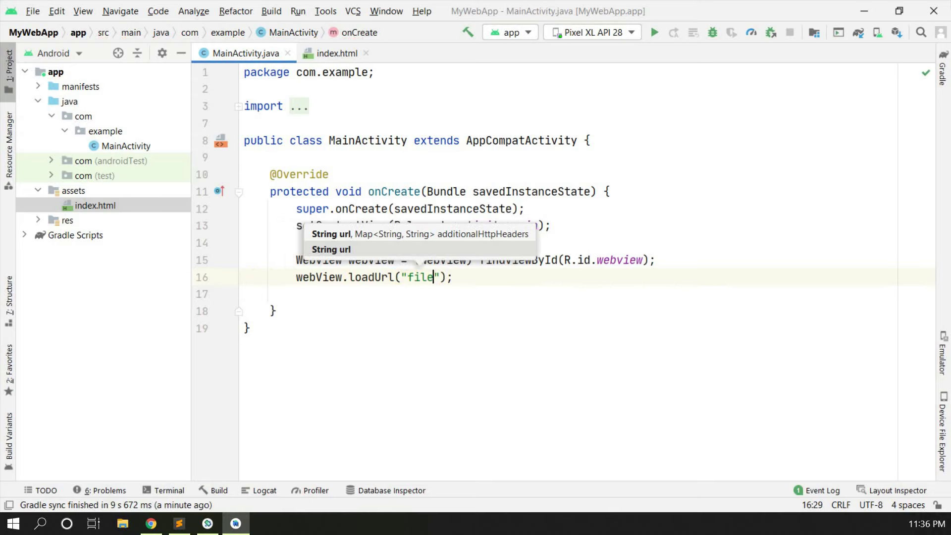
type("://")
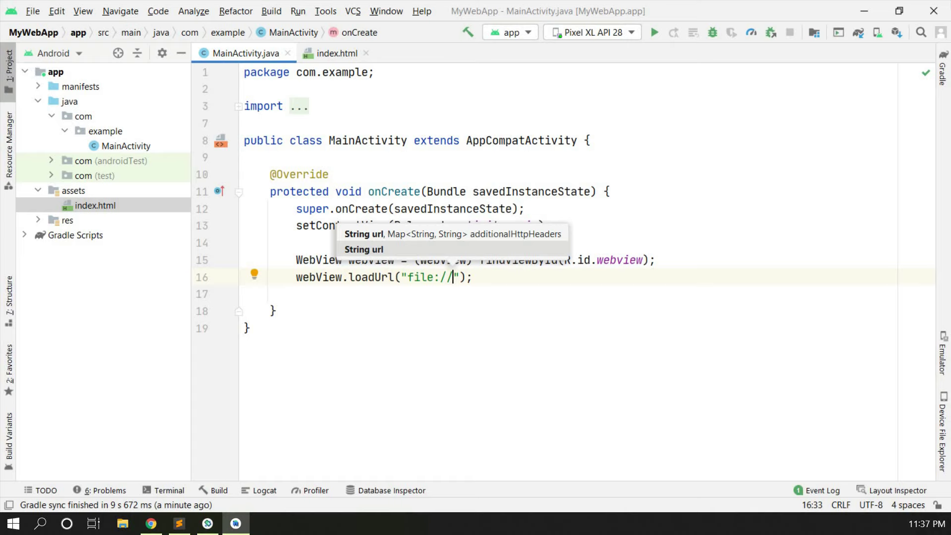
type("/")
type("android_a")
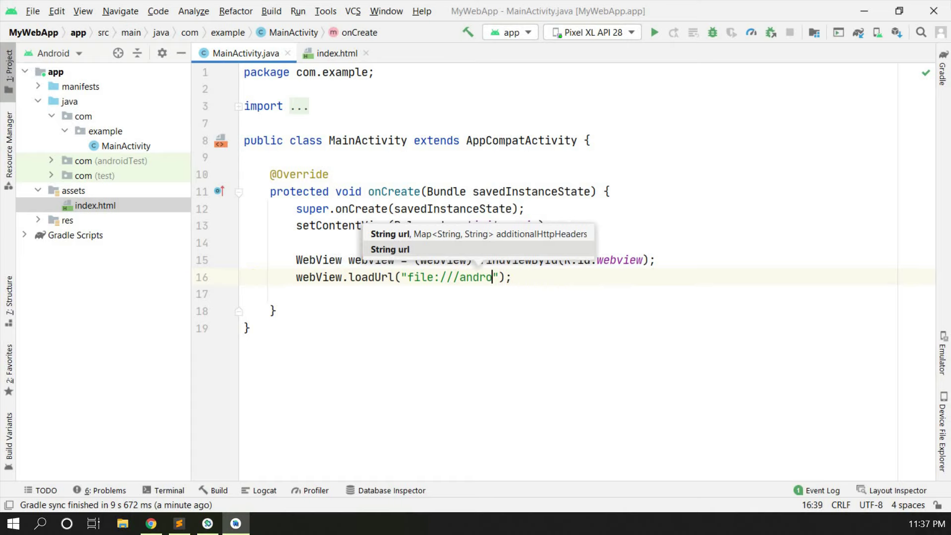
type("sset")
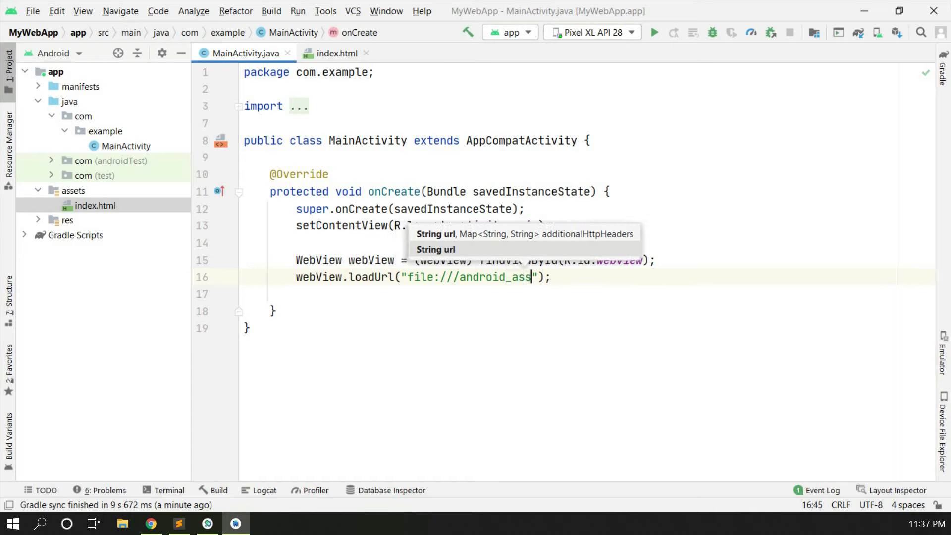
type("/")
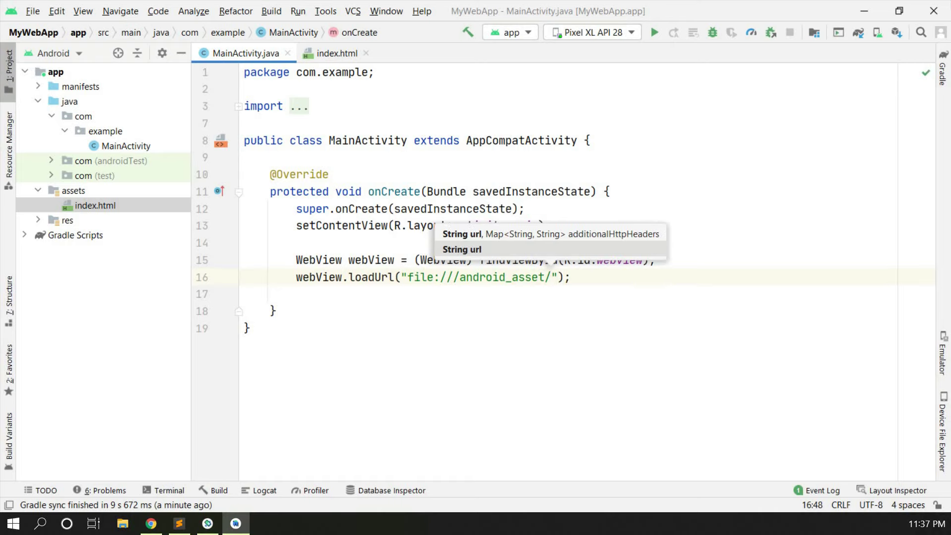
type("index")
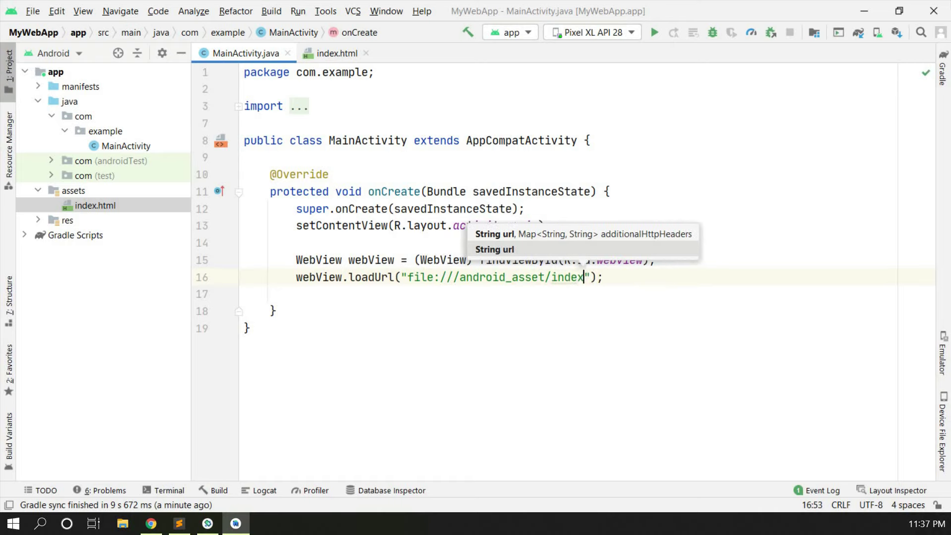
type(".html")
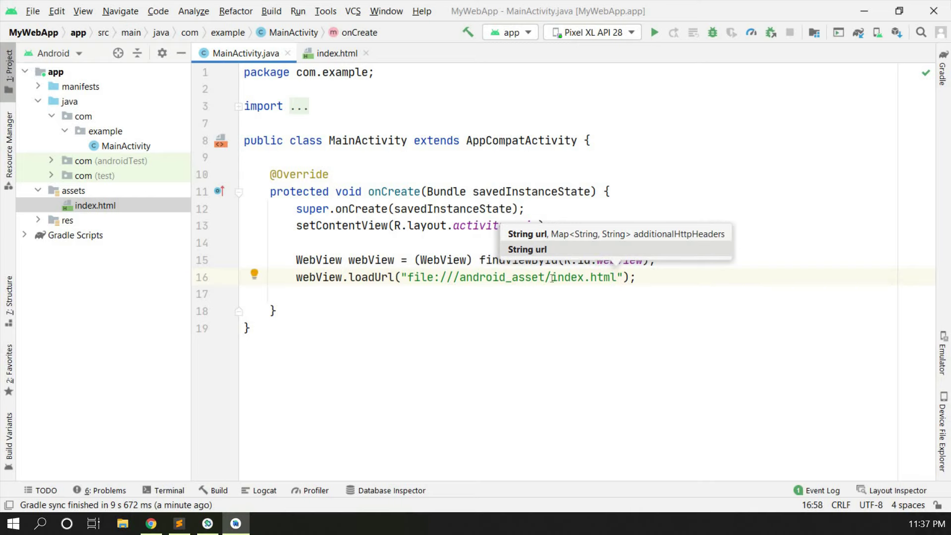
left_click_drag(557, 276, 617, 277)
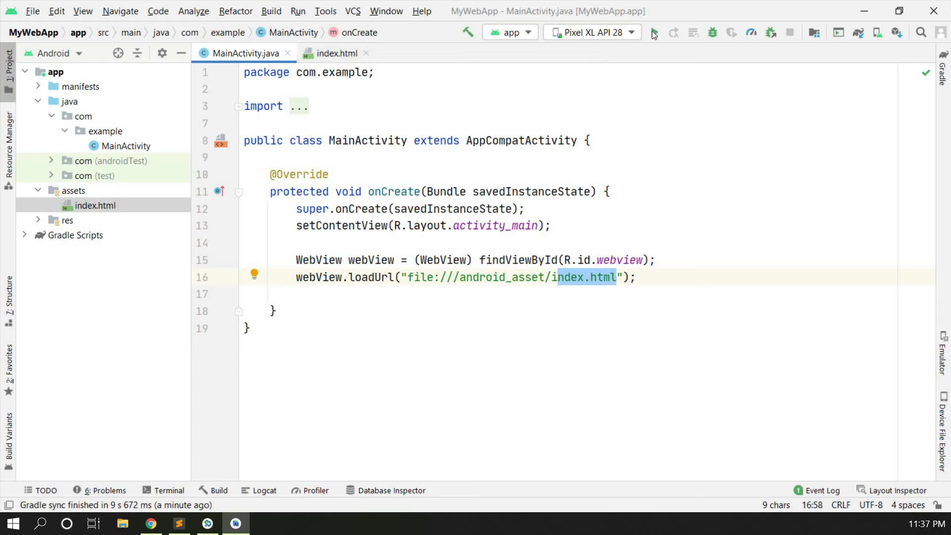
Run the app on the emulator to show the Hello from HTML page beside index.html
left_click(654, 33)
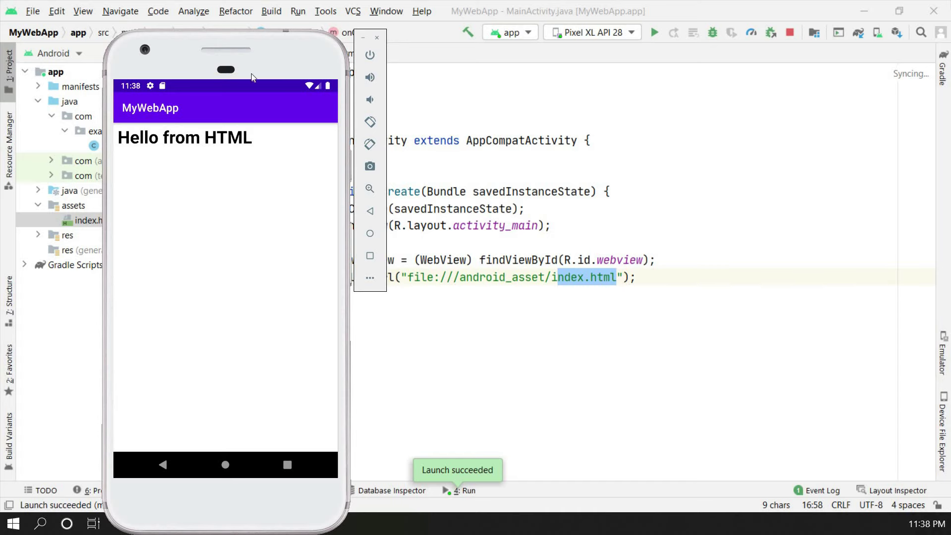
left_click_drag(253, 77, 616, 38)
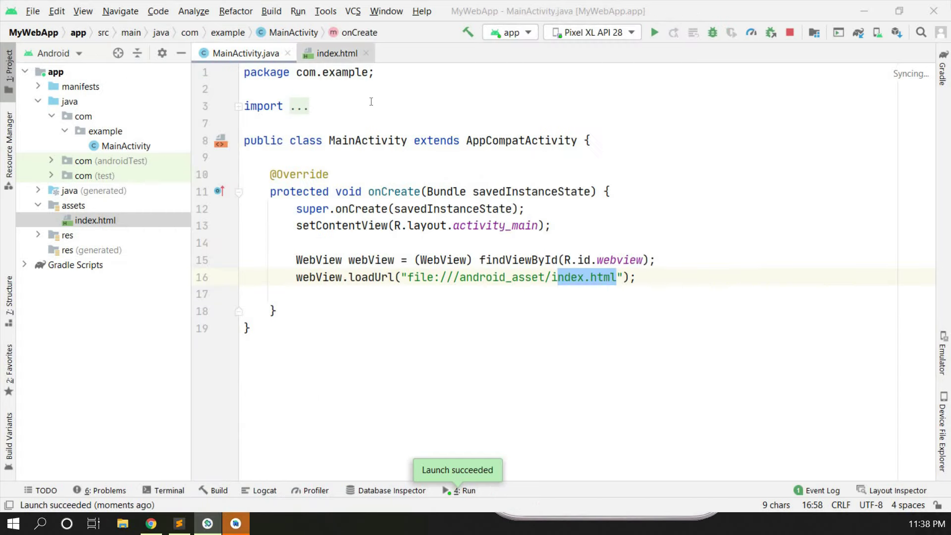
key("alt+Right")
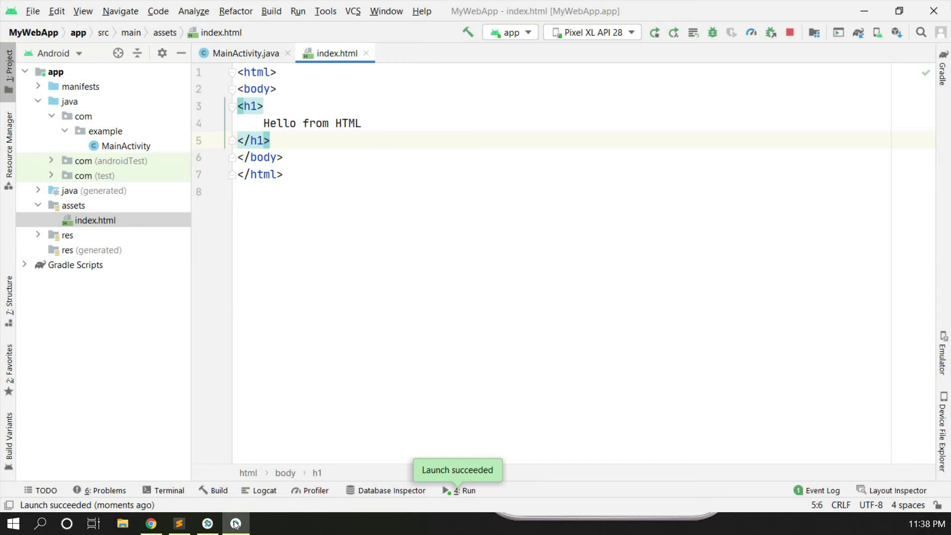
left_click(236, 523)
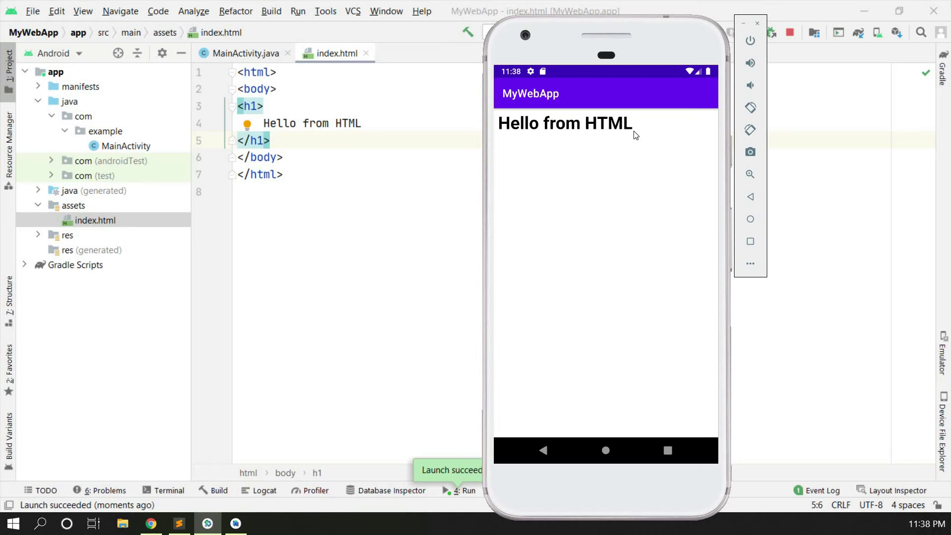
Create a new file named styles.css inside the assets folder
right_click(84, 205)
mouse_move(111, 141)
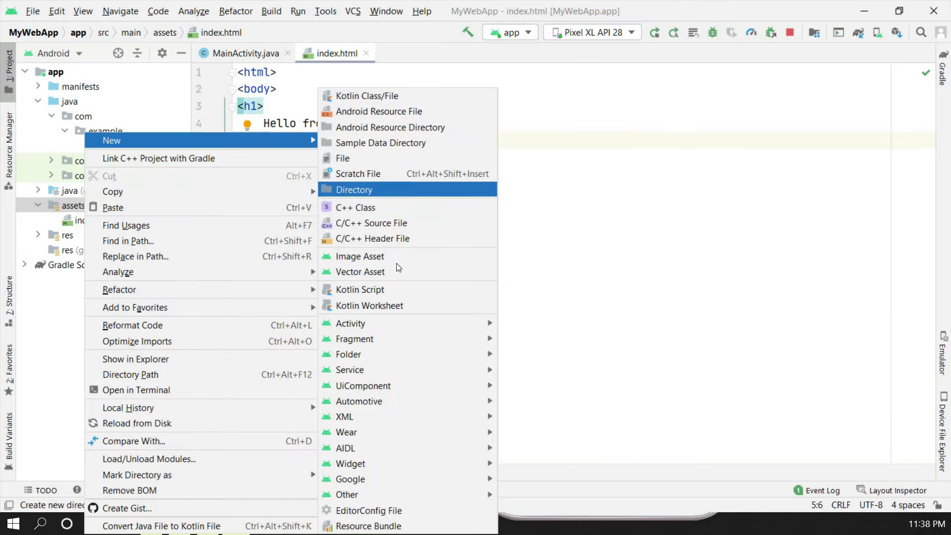
left_click(391, 158)
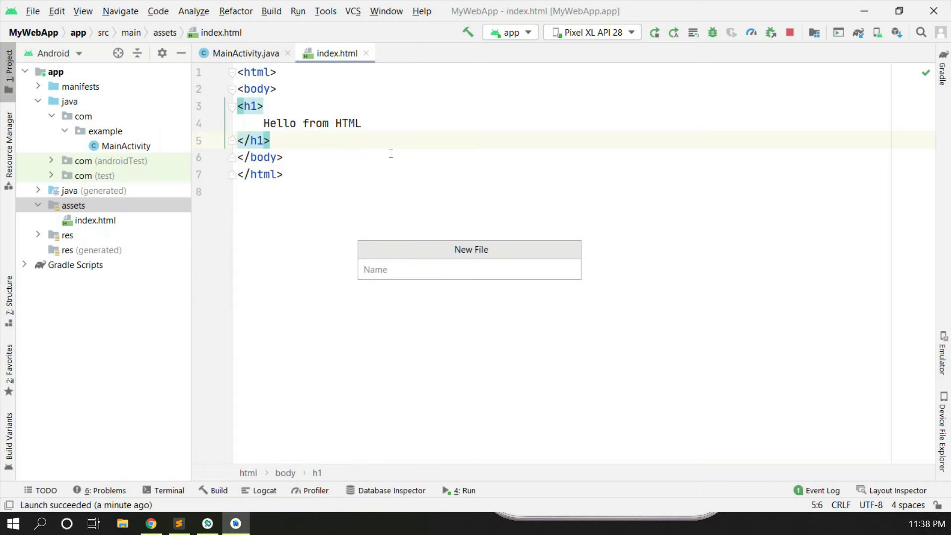
type("styles.css")
key("Return")
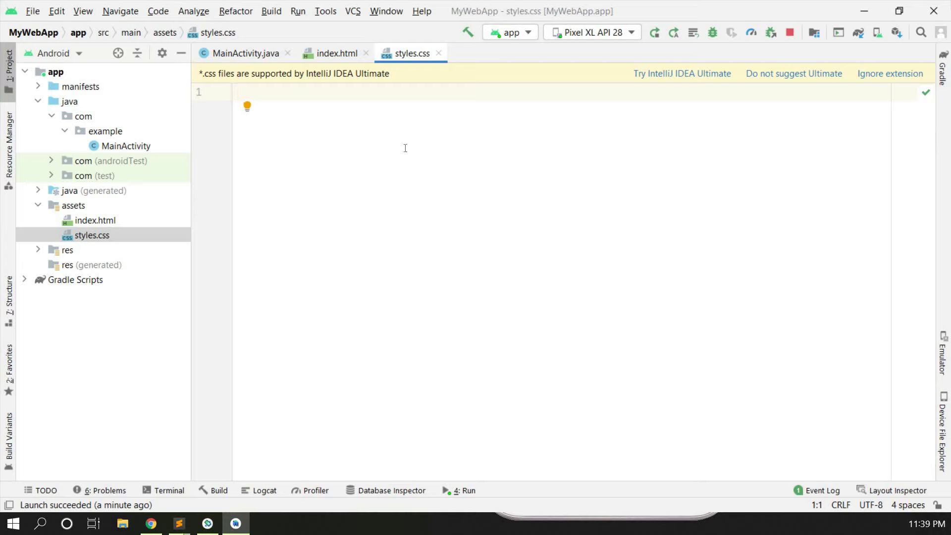
type("bod")
type("y")
type("{")
Tidy the body rule's red background-color declaration in styles.css
key("Return")
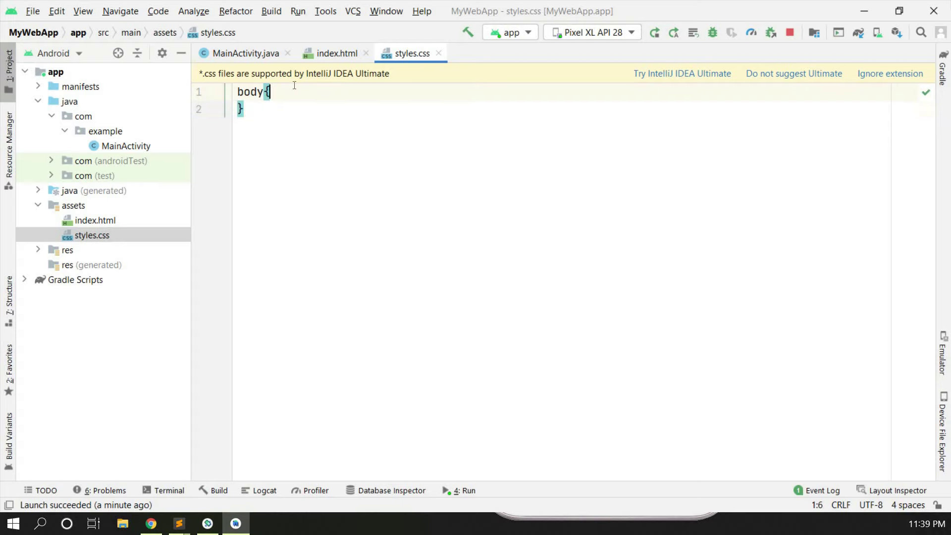
key("Return")
type("ba")
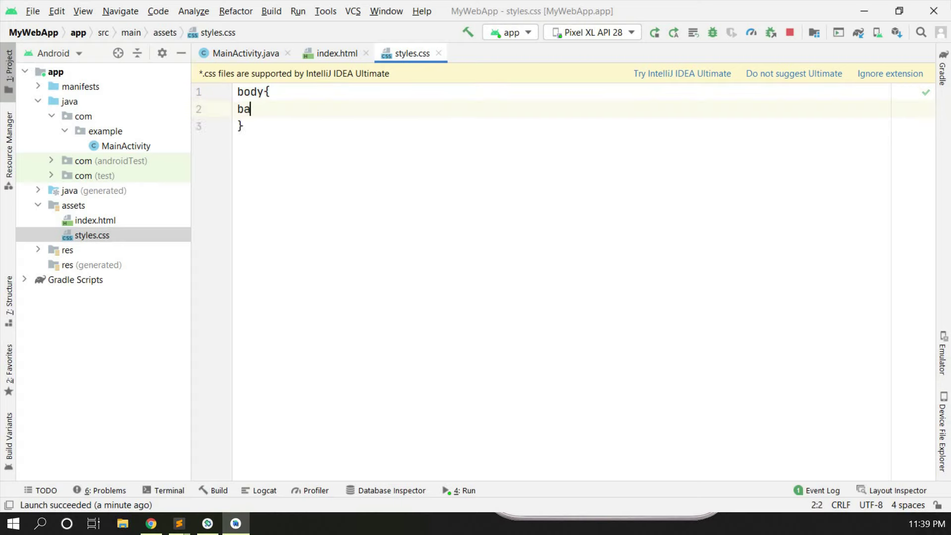
type("ckground")
type("-color")
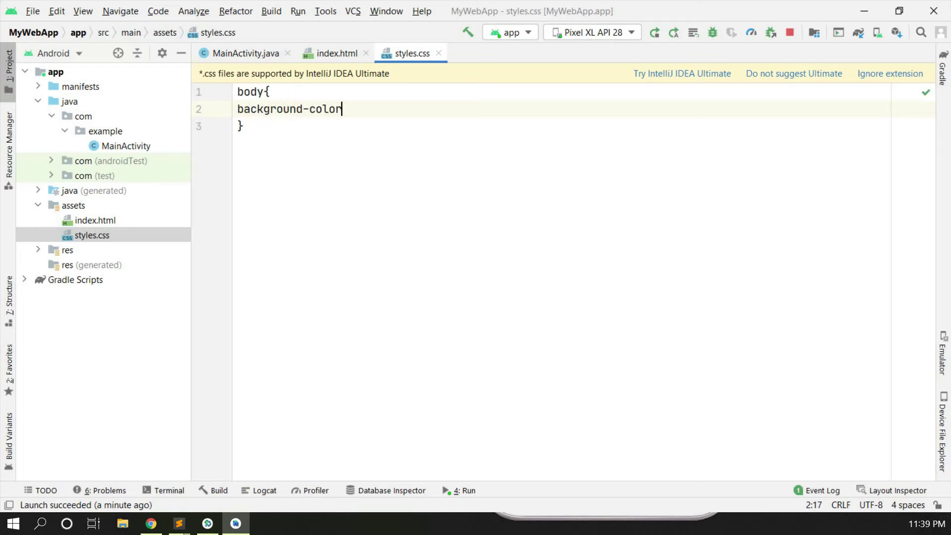
type(": red'")
key("BackSpace")
type(";")
key("Down")
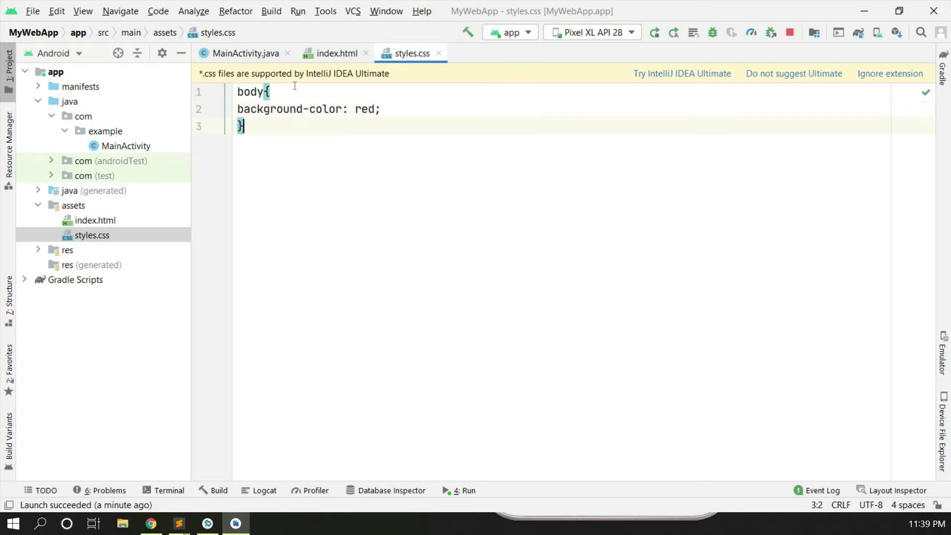
Add an h1 rule below the body rule with color set to white
key("Return")
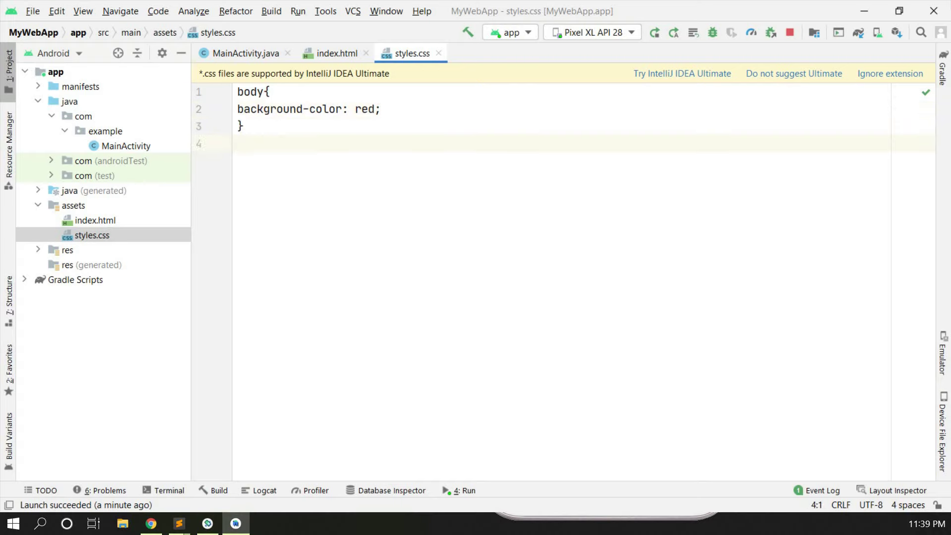
type("h1")
type(" {")
key("Return")
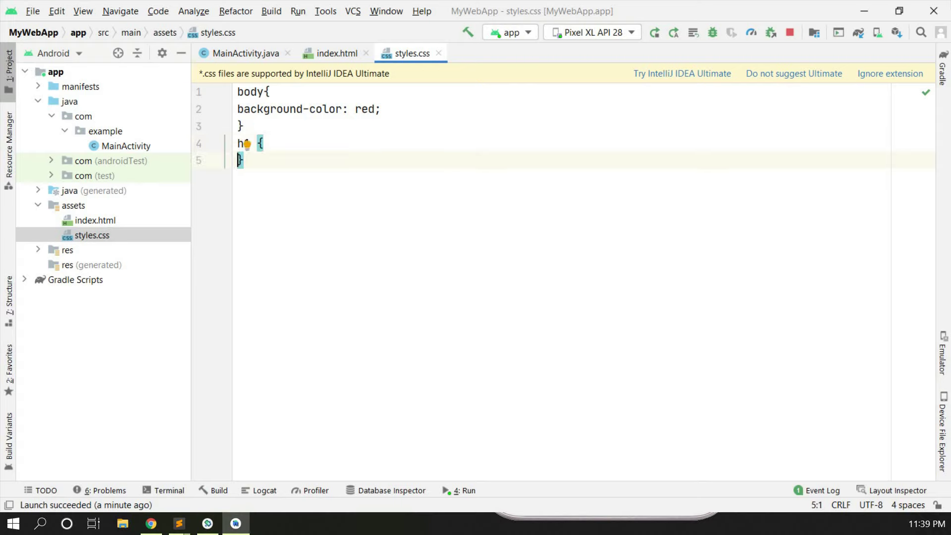
type("color:wh")
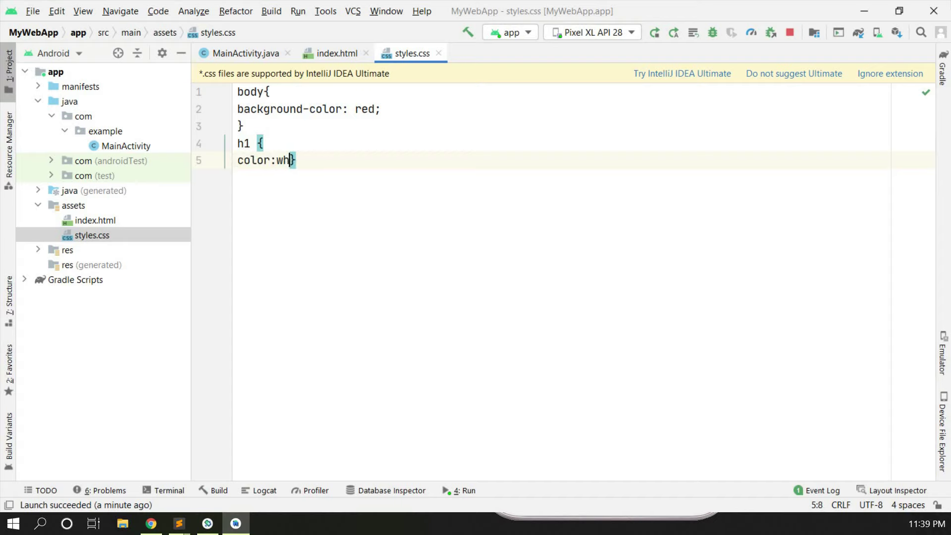
type("ot")
key("BackSpace")
key("BackSpace")
type("ite")
key("Return")
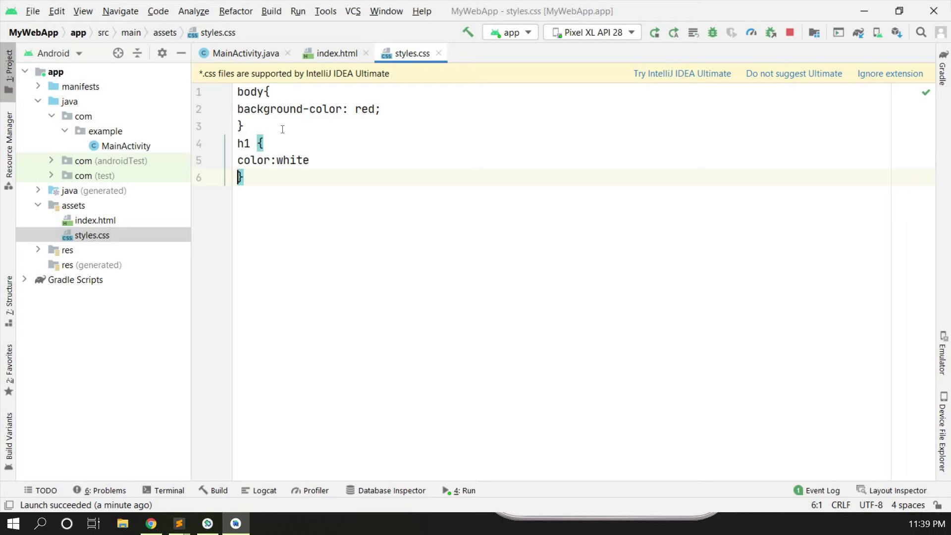
Highlight the background-color and color:white declarations, then return to index.html
left_click_drag(242, 109, 340, 109)
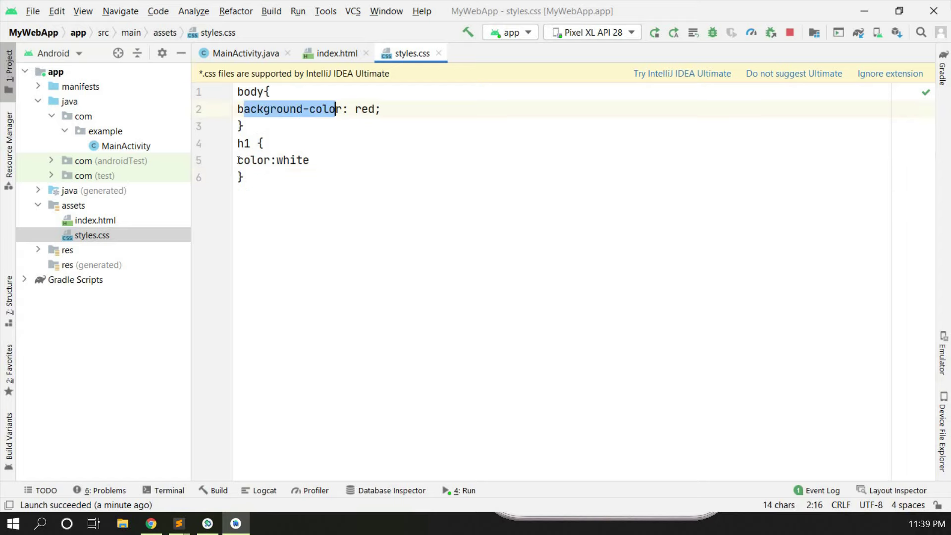
left_click_drag(238, 160, 309, 160)
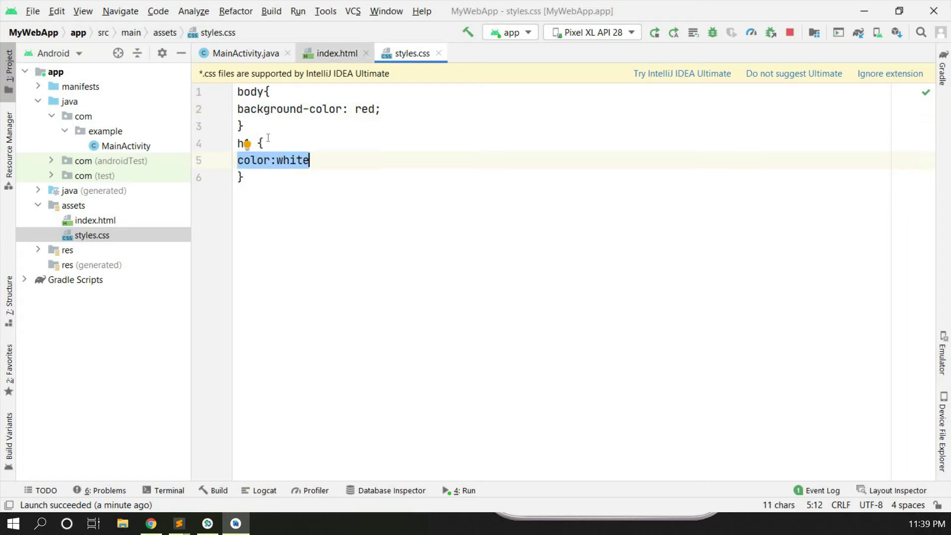
left_click(331, 56)
Add a <head> above <body> containing <link rel="stylesheet" href="styles.css">
left_click(301, 89)
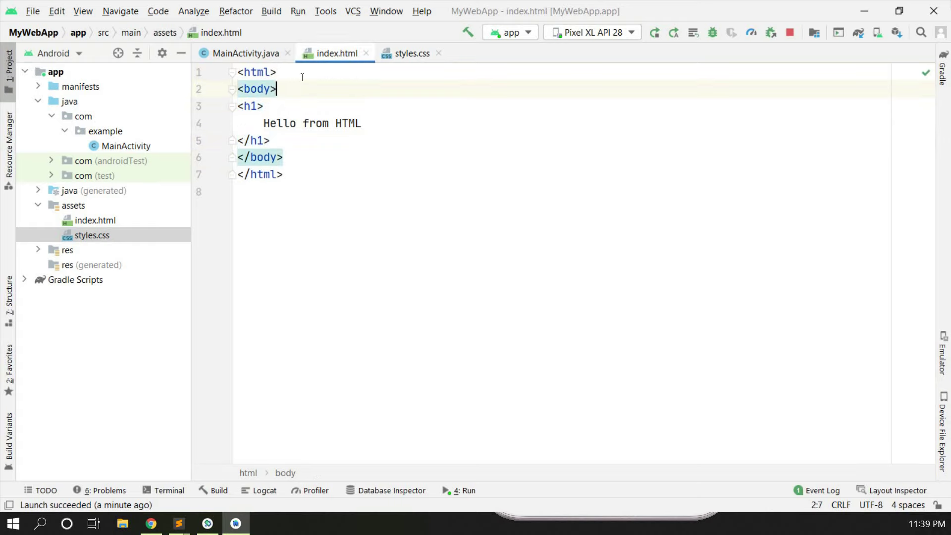
key("ctrl+alt+Return")
key("Return")
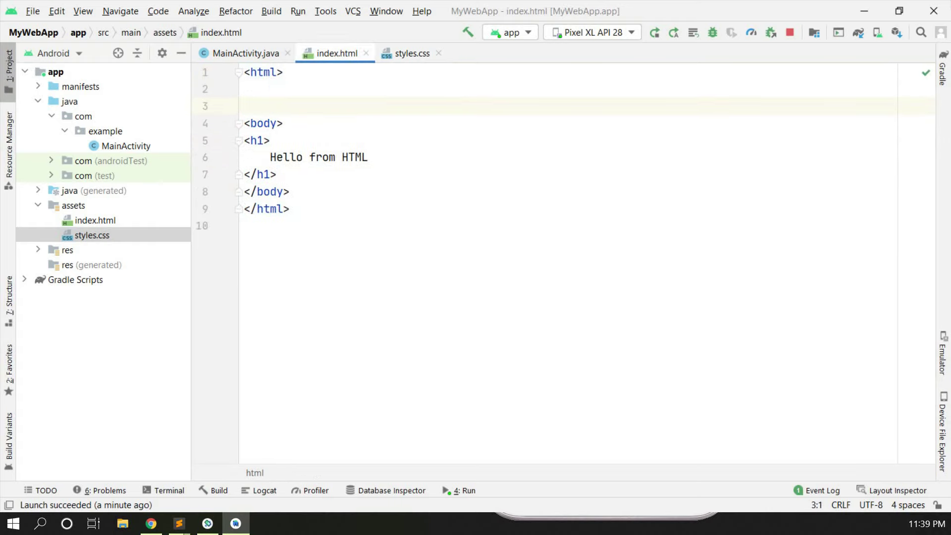
type("<head")
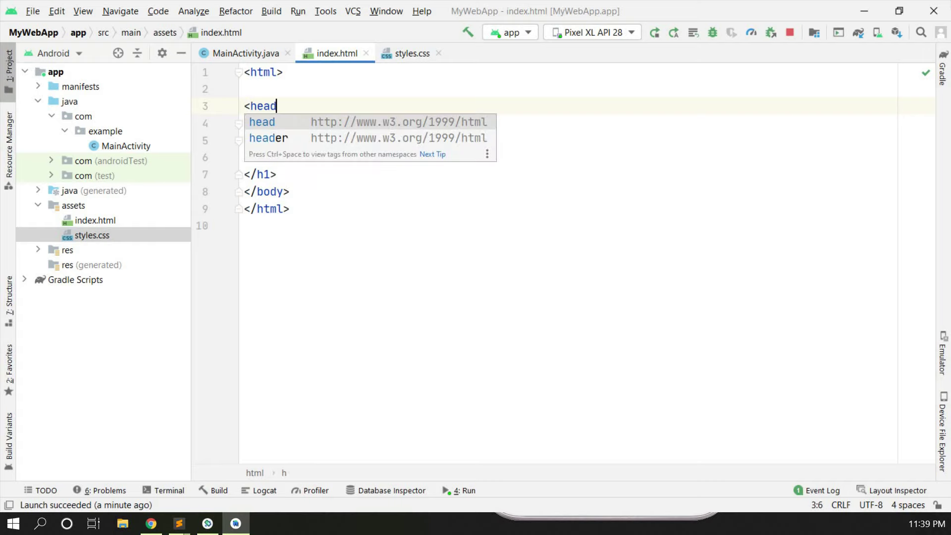
type(">")
key("Return")
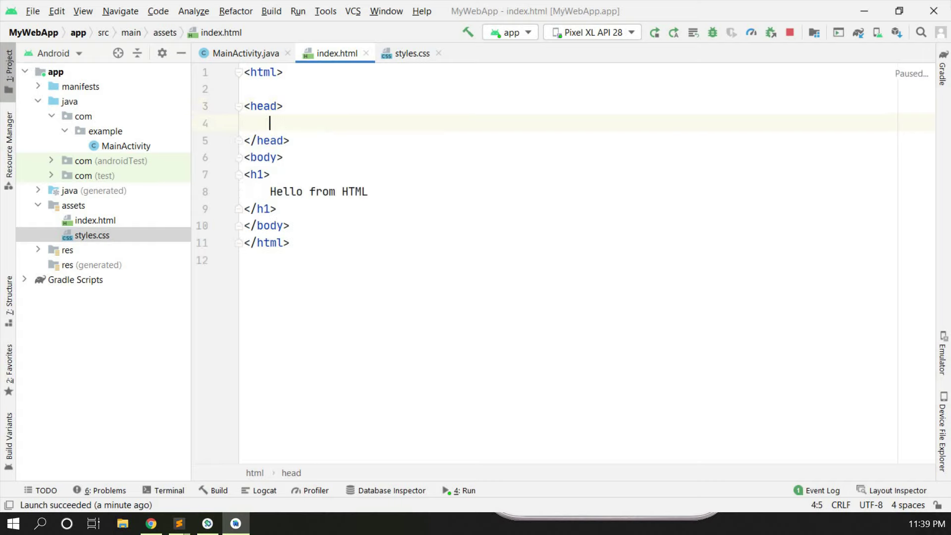
type("<link")
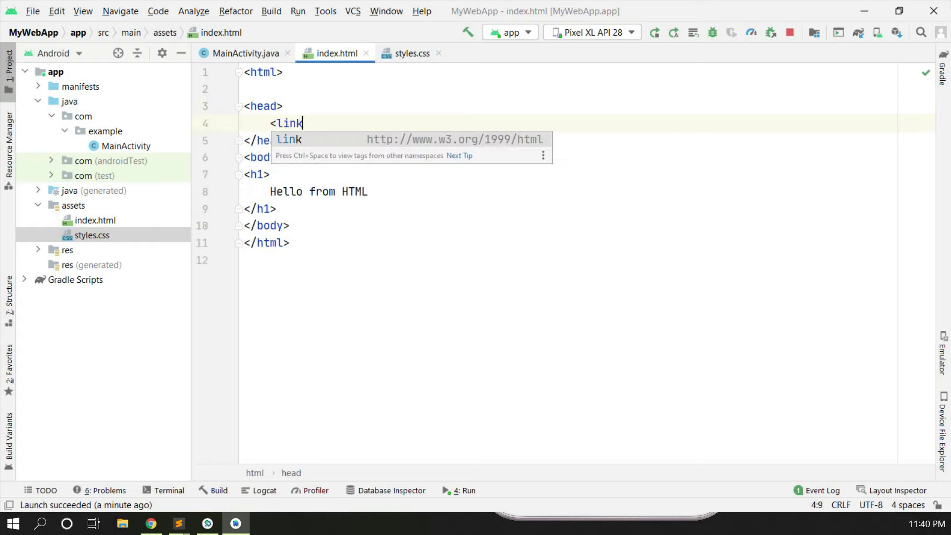
type(" rel=\"")
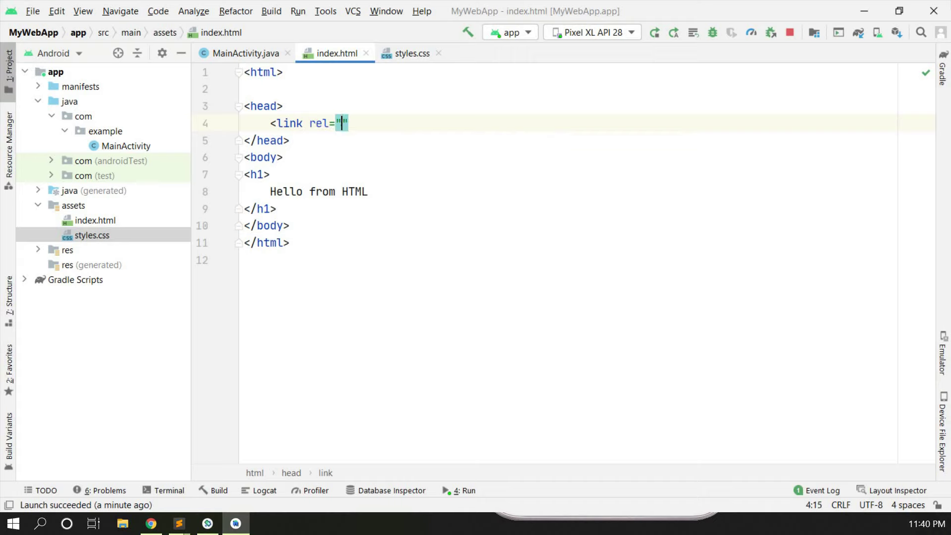
type("stylesshe")
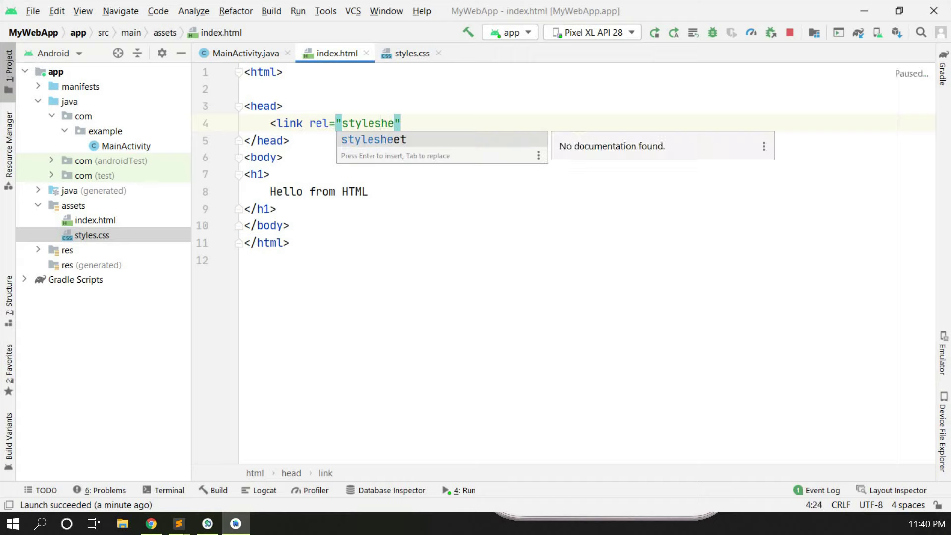
key("Return")
key("Right")
key("Right")
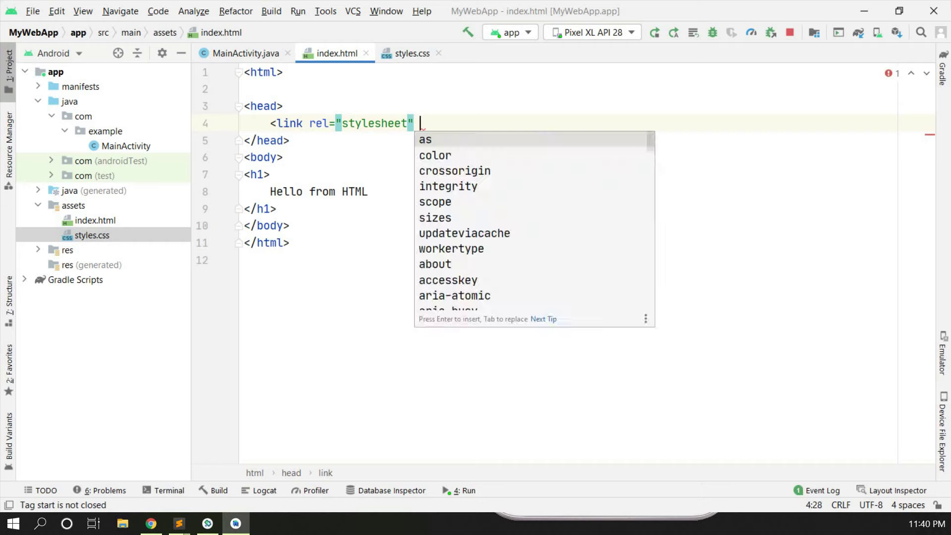
type("href")
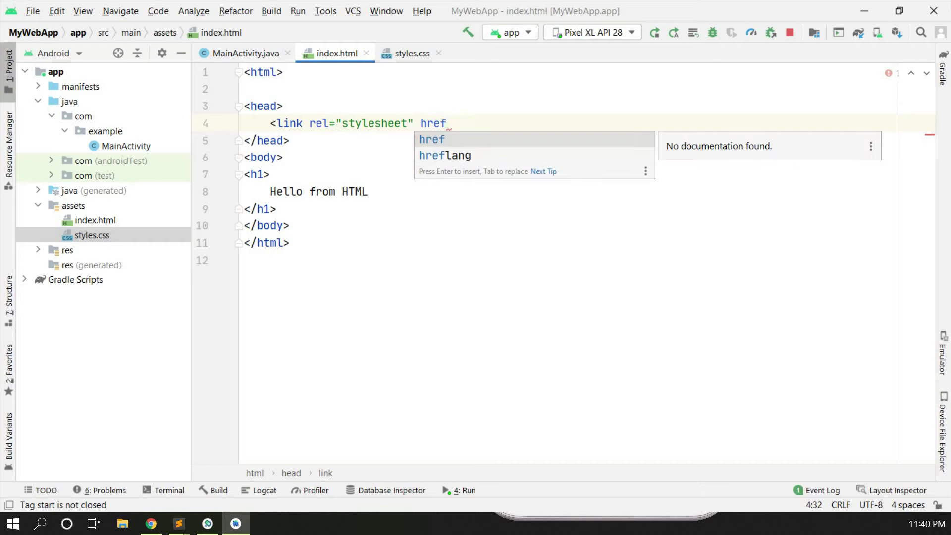
key("Return")
type("st")
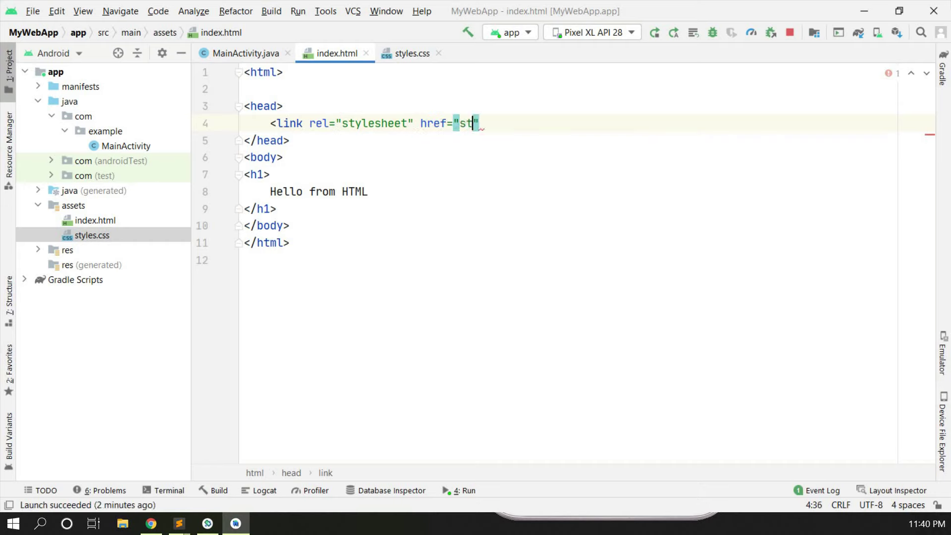
type("yles")
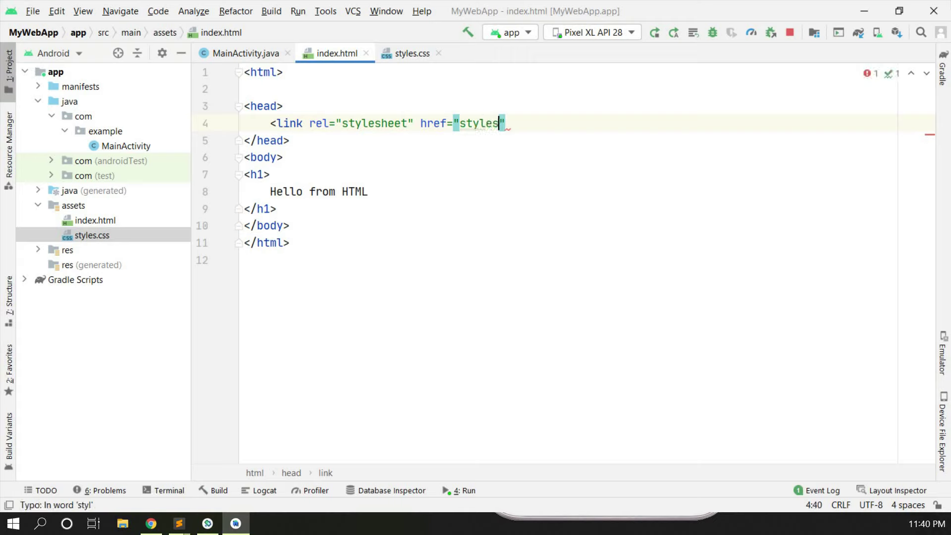
type(".css")
key("Right")
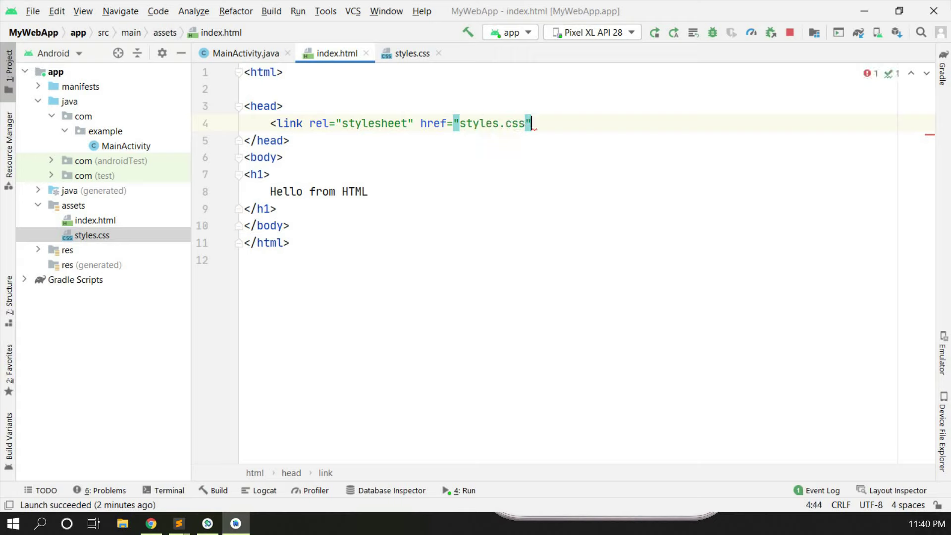
type(">")
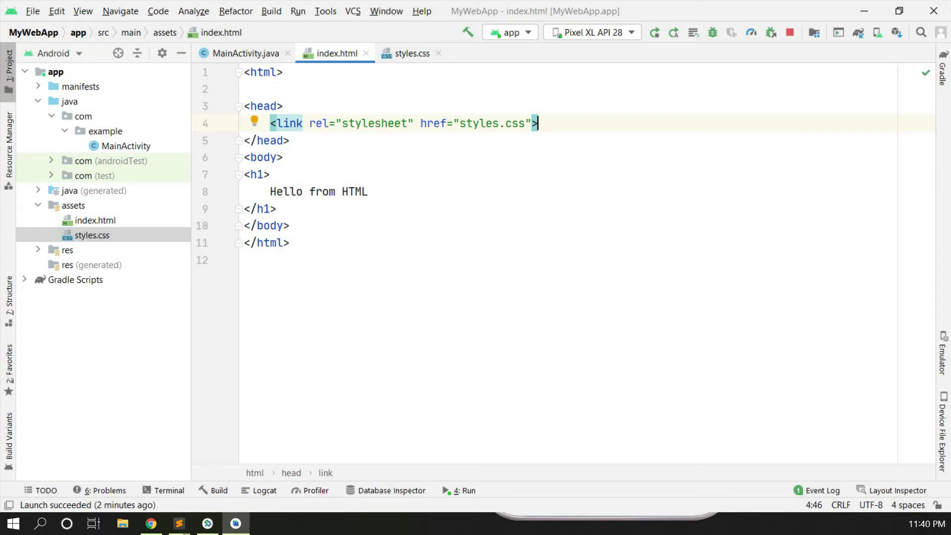
key("Up")
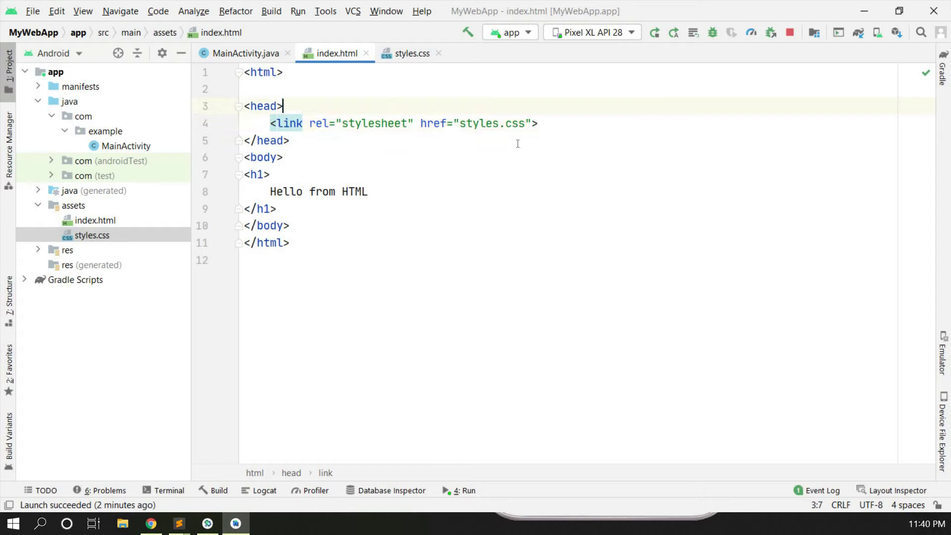
Rerun the app and move the emulator aside to view the red page's white heading
left_click(656, 33)
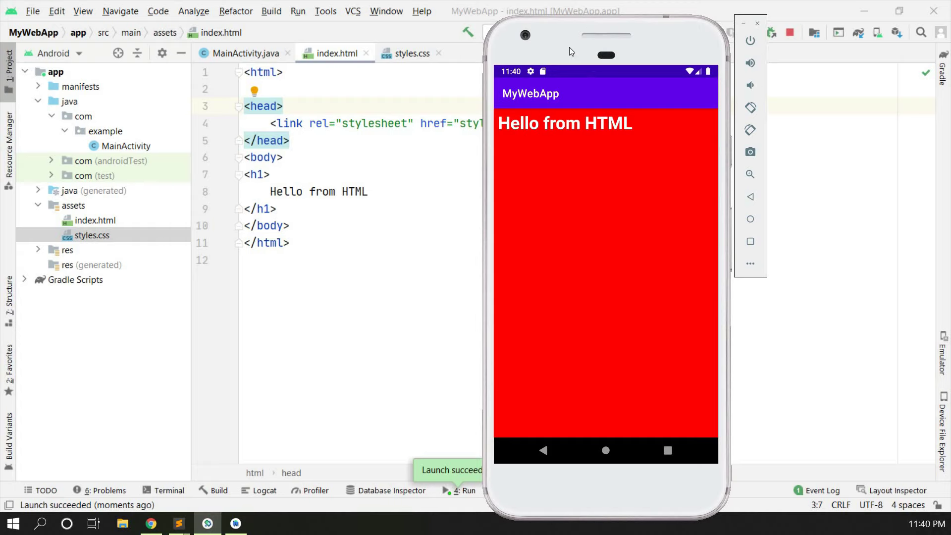
left_click_drag(628, 48, 712, 53)
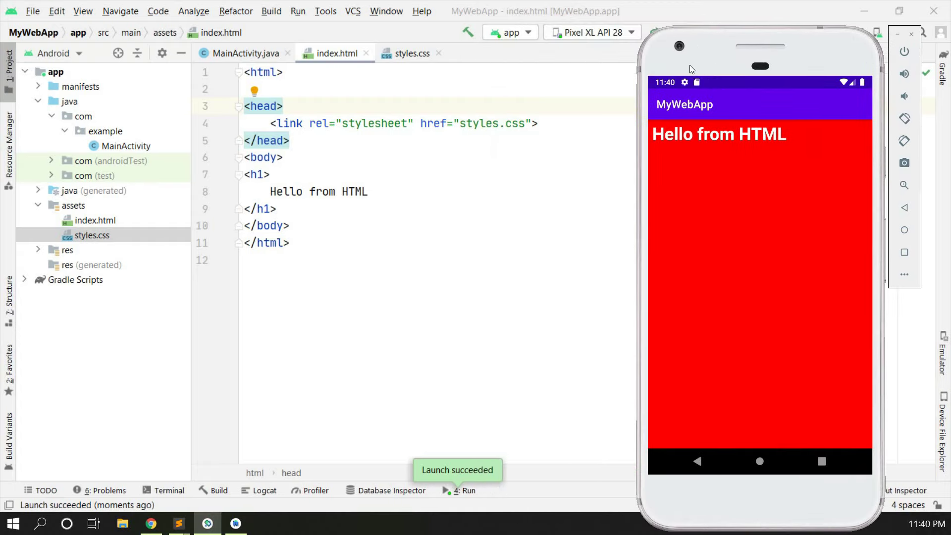
Create script.js in assets containing document.write("Hello from Javascript");
right_click(94, 204)
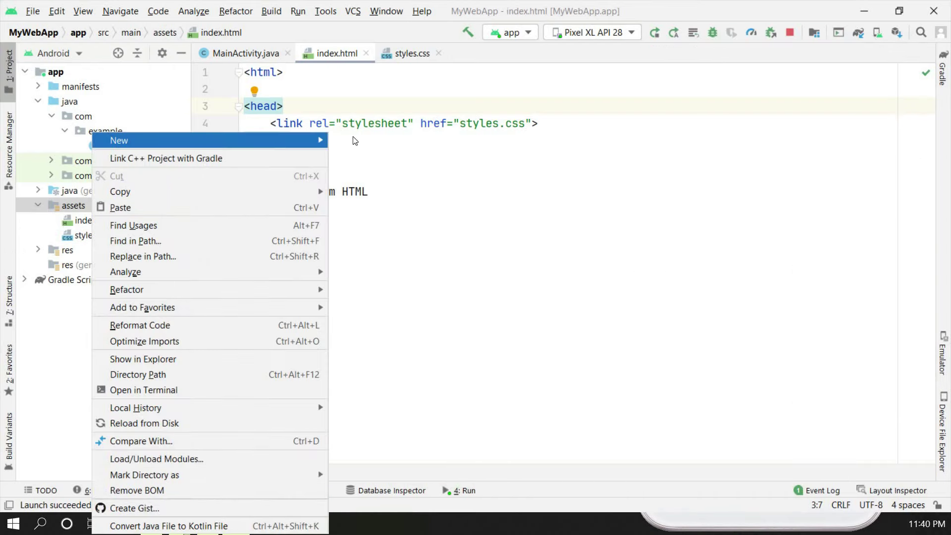
mouse_move(208, 141)
left_click(392, 154)
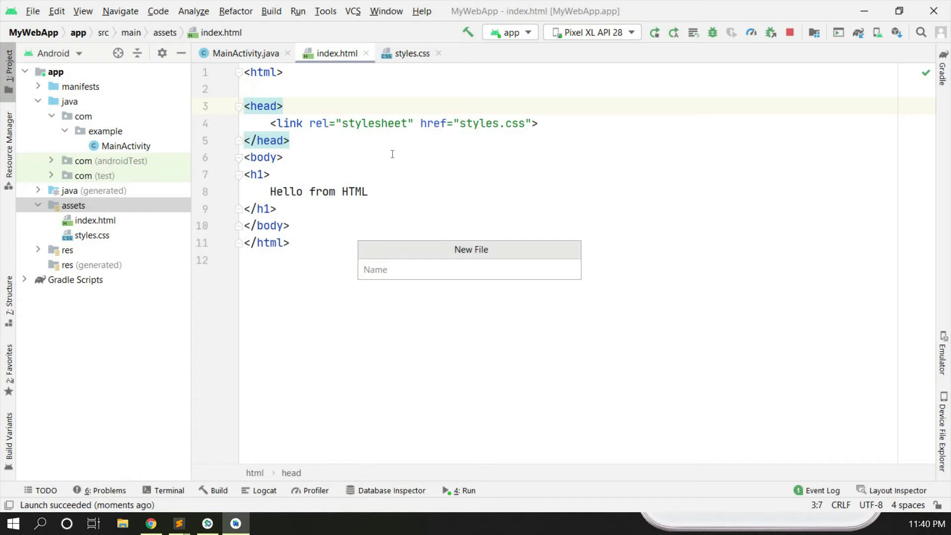
type("scrip")
type("t.js")
key("Return")
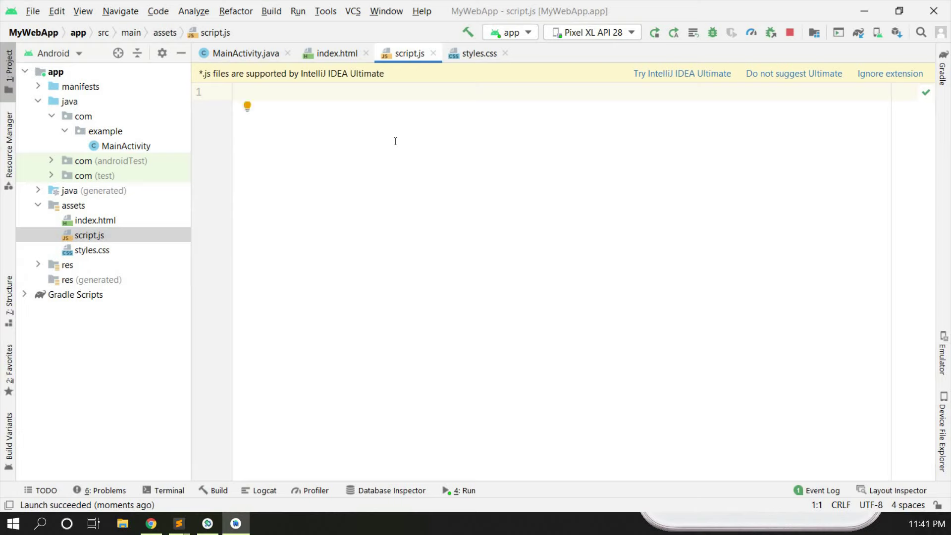
type("d")
type("ocument.")
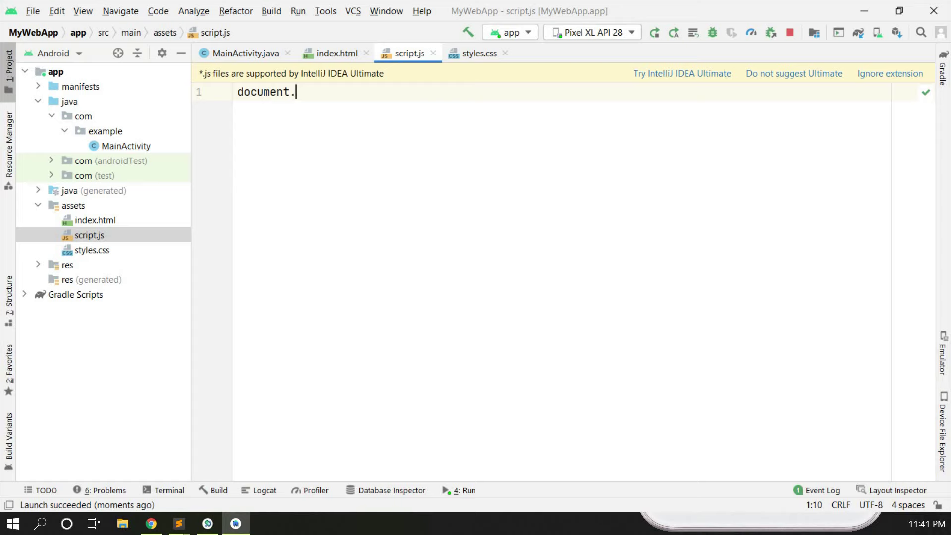
type("write(")
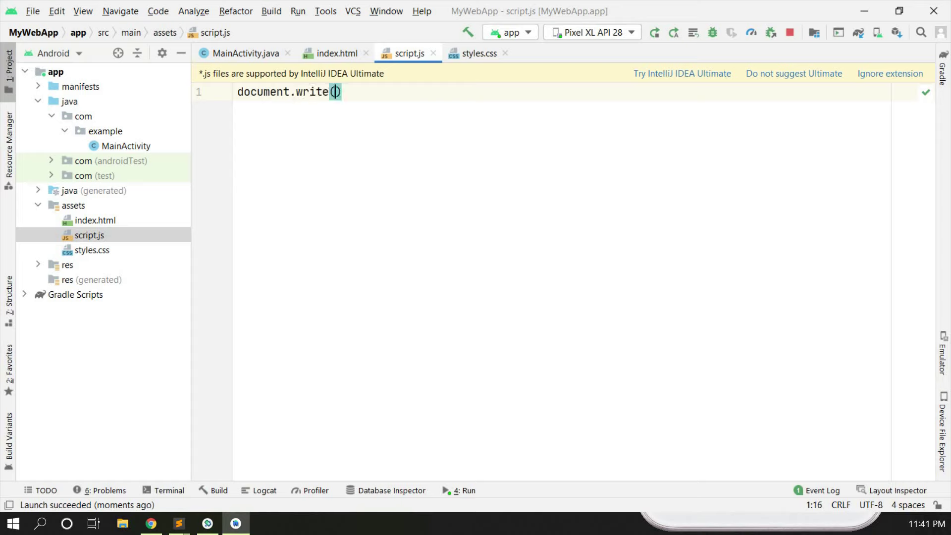
type("\"Hello fr")
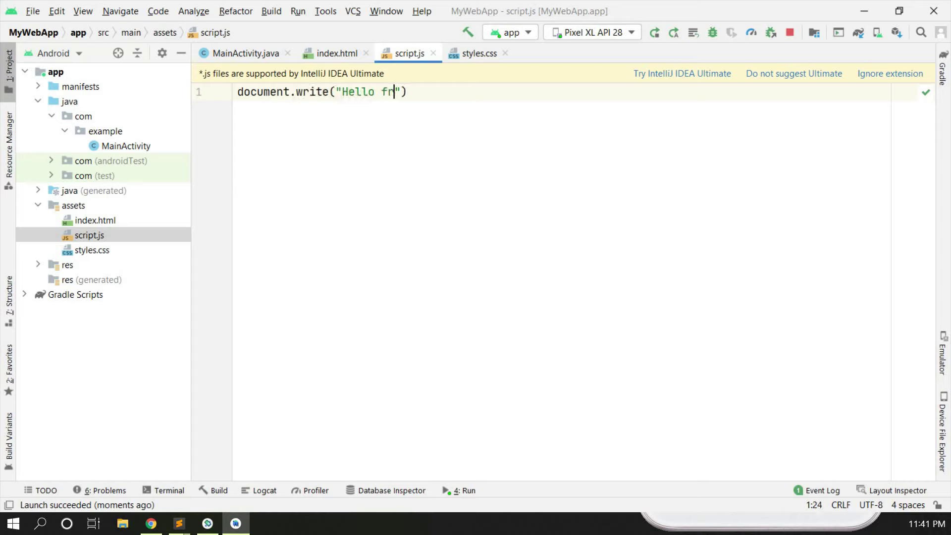
type("om ")
type("Jav\"Javasc\"[3:6]")
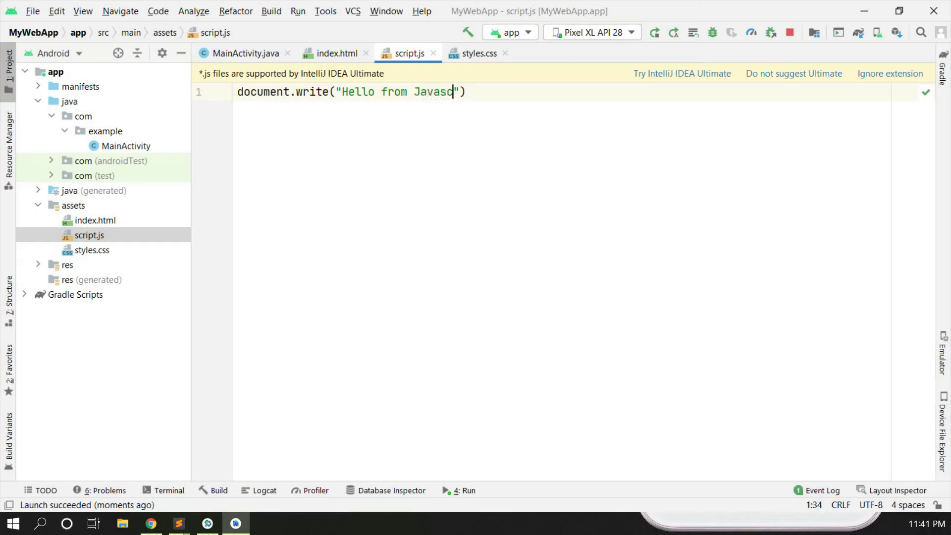
type("r")
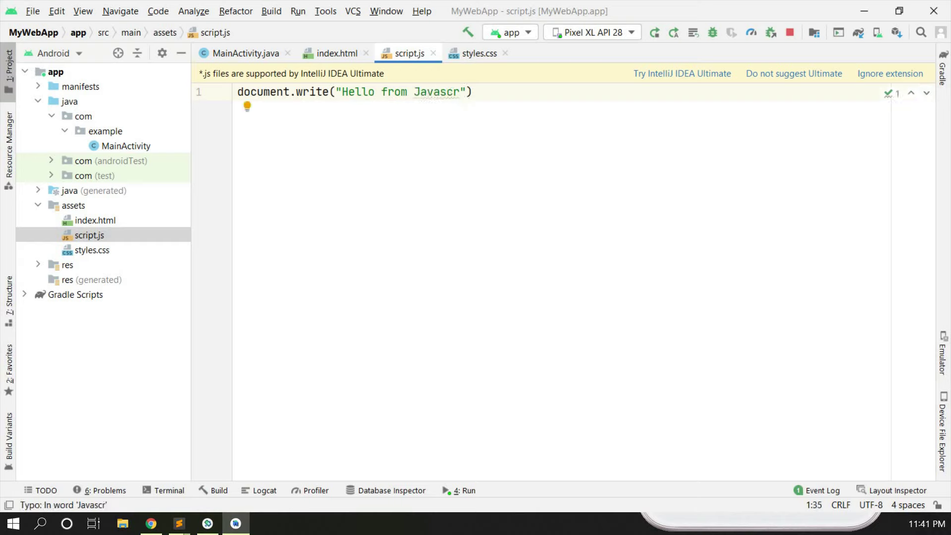
type("ipt")
key("End")
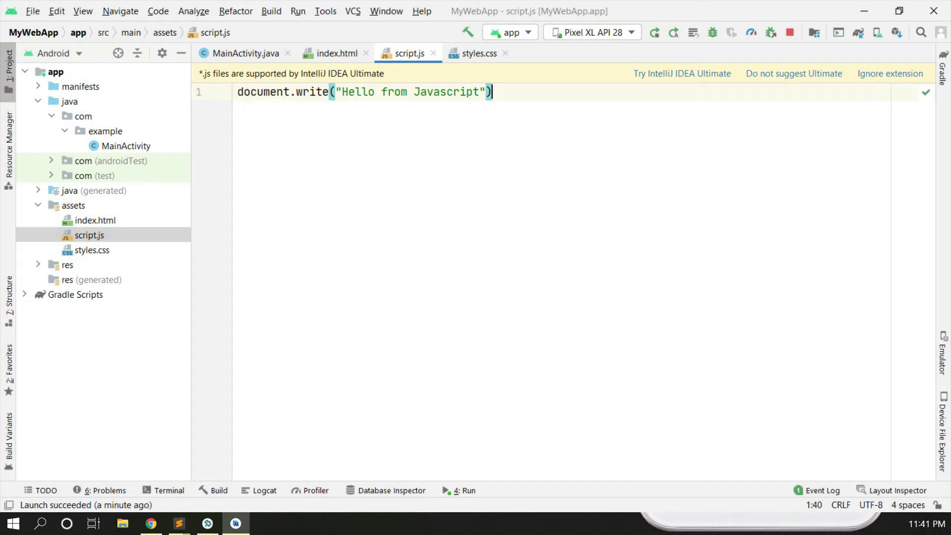
type(";")
Add <script src="script.js"></script> on a new line after the </h1> heading in index.html
left_click(319, 53)
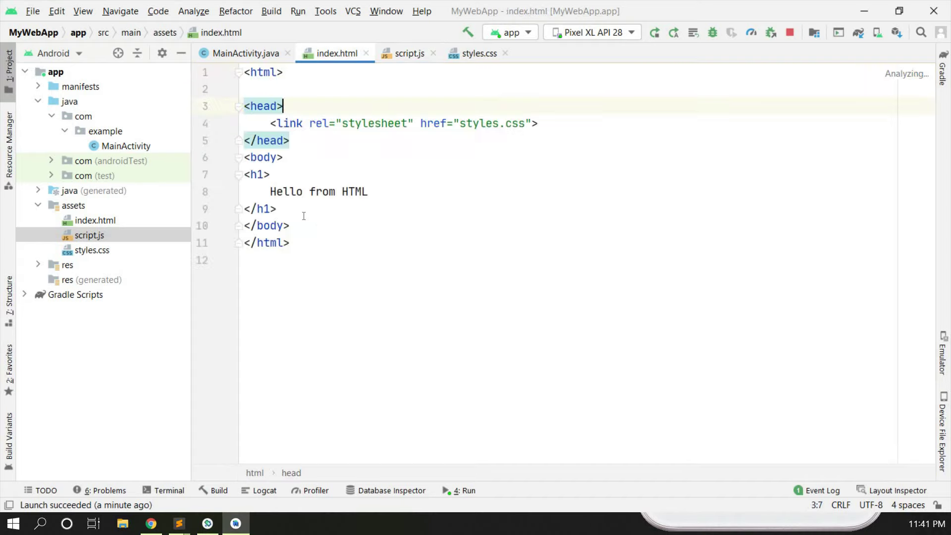
left_click(276, 209)
left_click(293, 225)
key("Return")
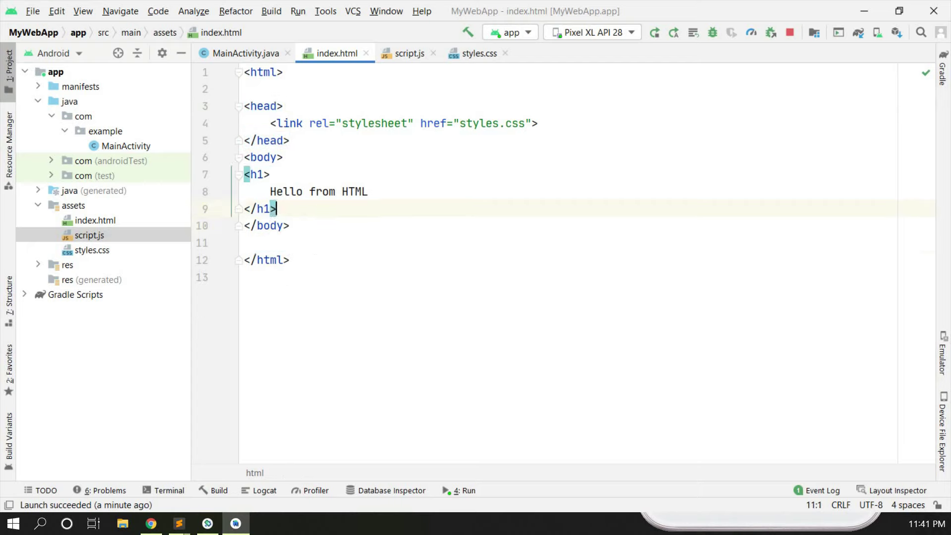
left_click(283, 209)
key("Return")
key("Return")
type("<sc")
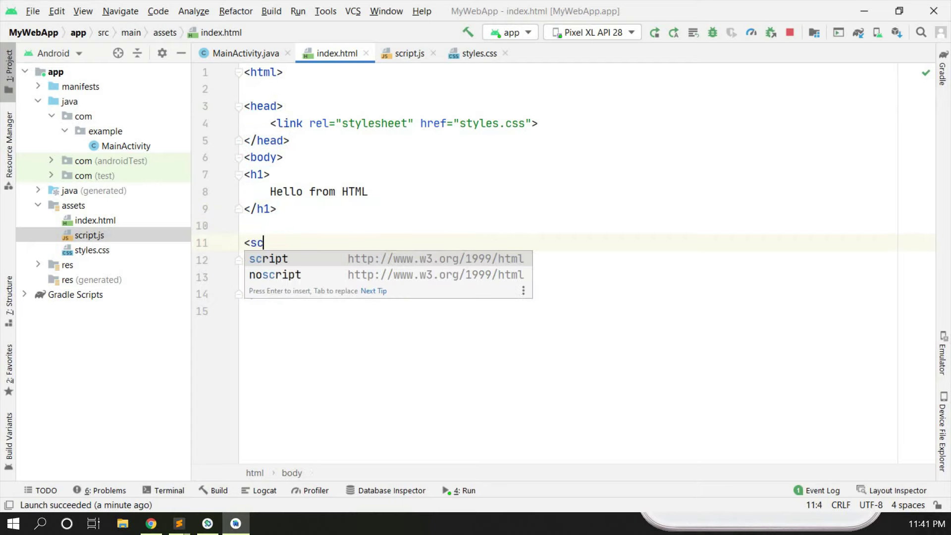
type("ript")
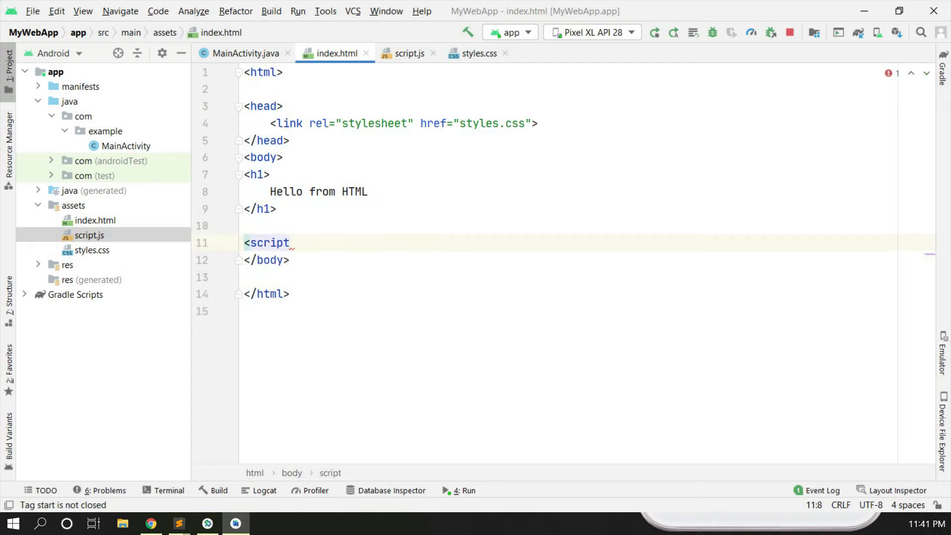
type(" scr")
key("BackSpace")
key("BackSpace")
type("rc=\"scru")
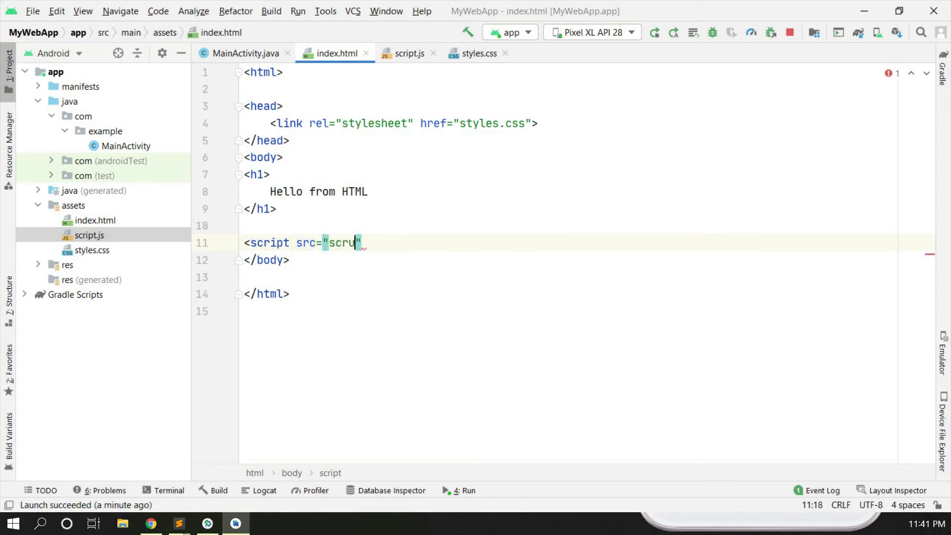
type("i")
key("BackSpace")
key("BackSpace")
type("script.j")
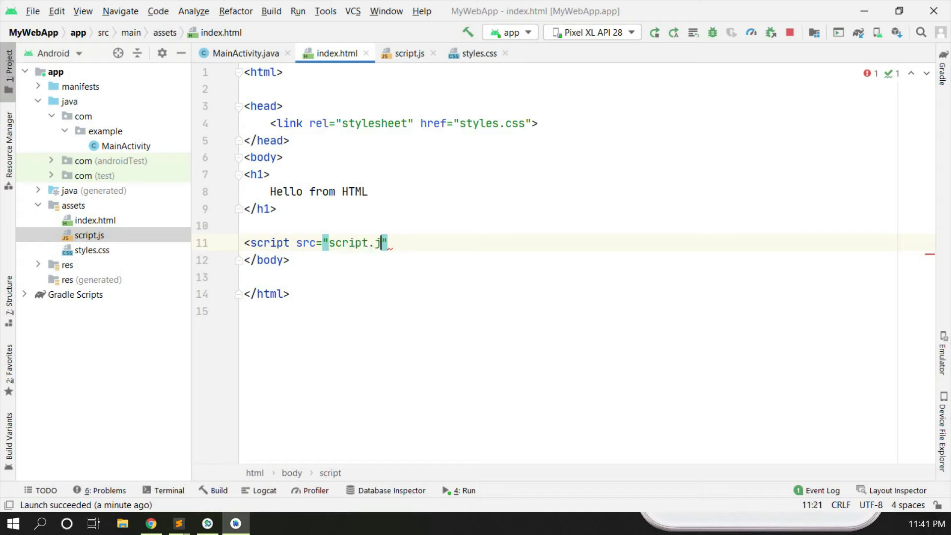
type("s")
key("Right")
type(">")
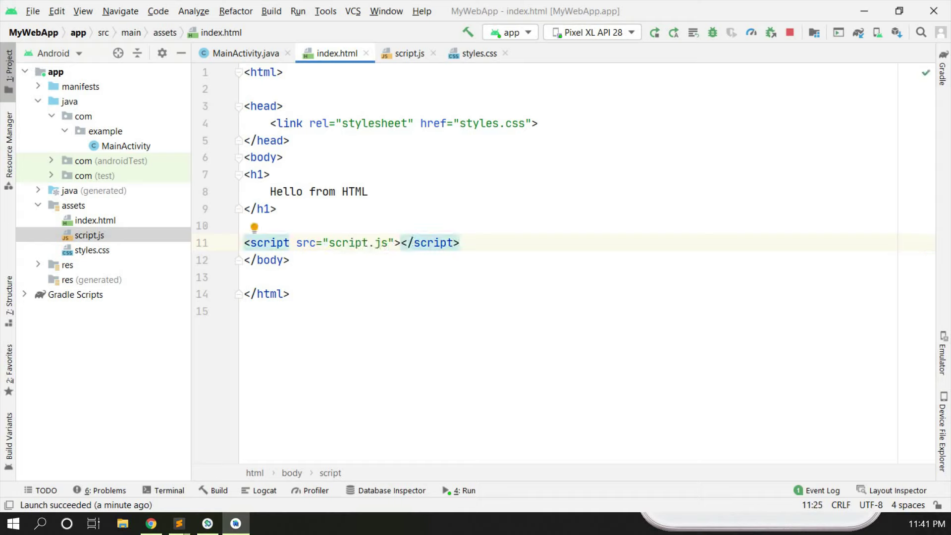
In MainActivity.java, add webView.getSettings().setJavaScriptEnabled(true); below the findViewById line
left_click(246, 53)
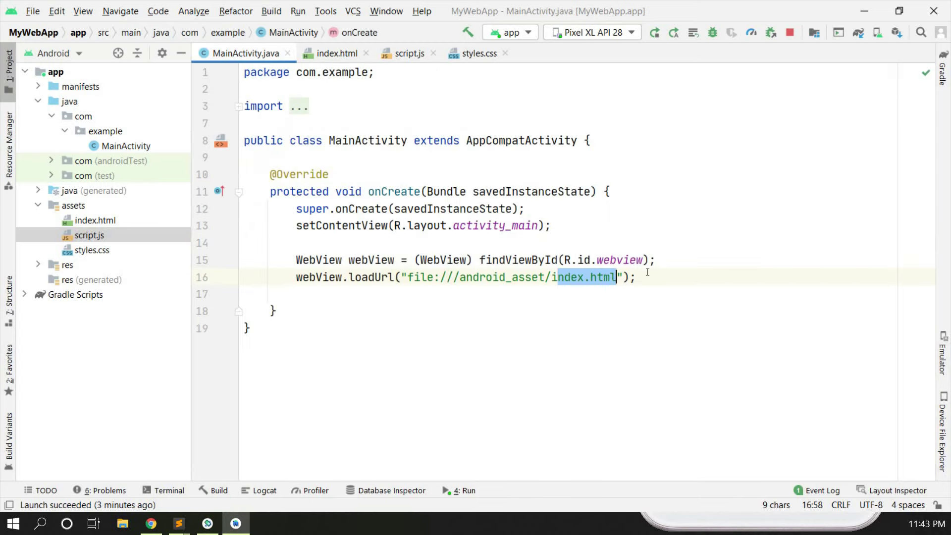
left_click(660, 262)
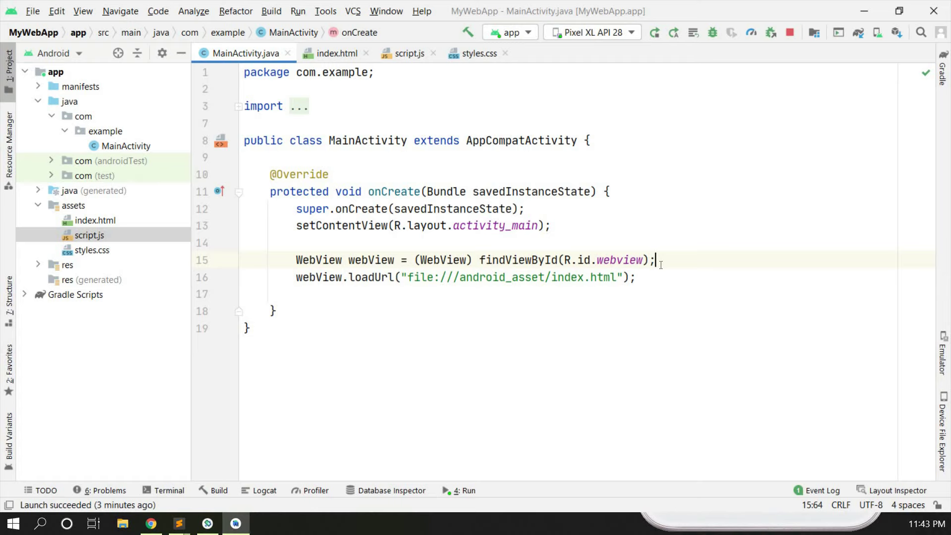
key("Return")
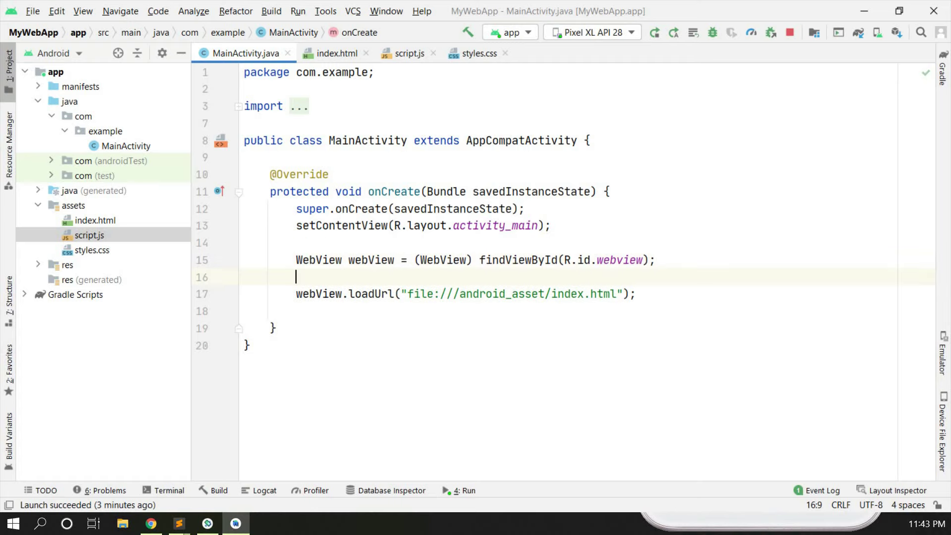
type("we")
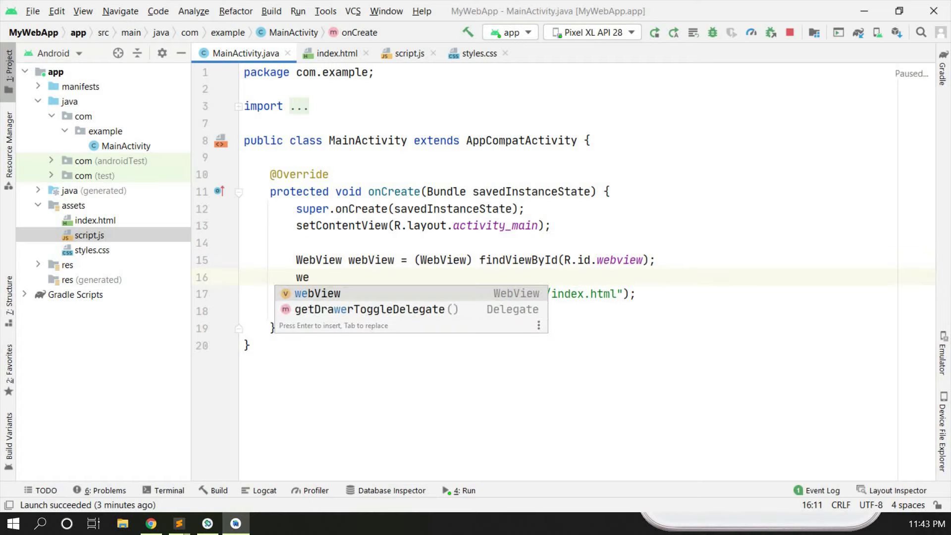
key("Return")
type(".")
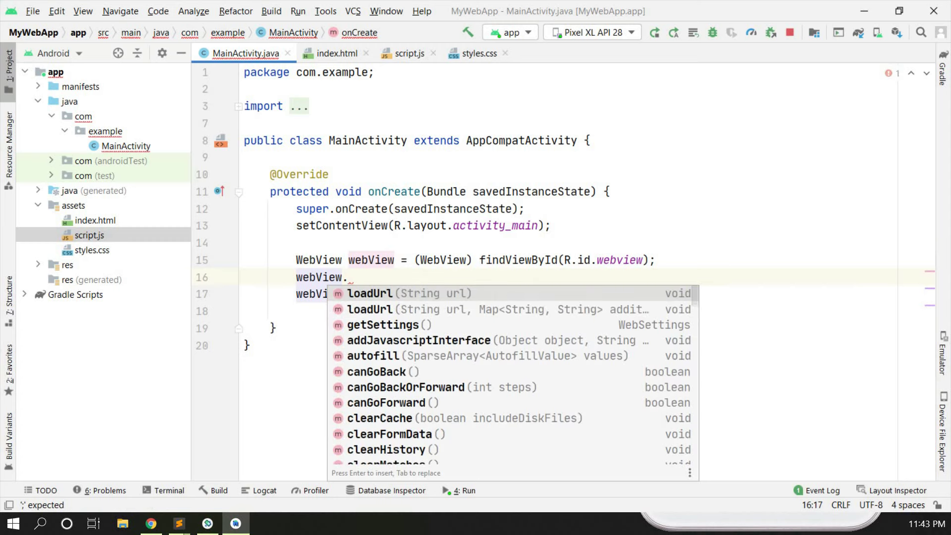
type("getSettings(")
key("Return")
type(".")
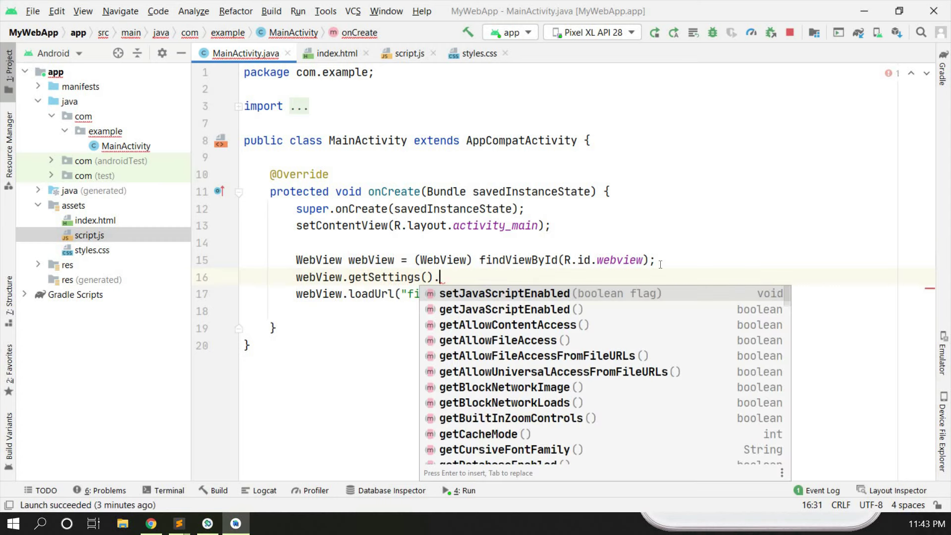
type("set")
key("Return")
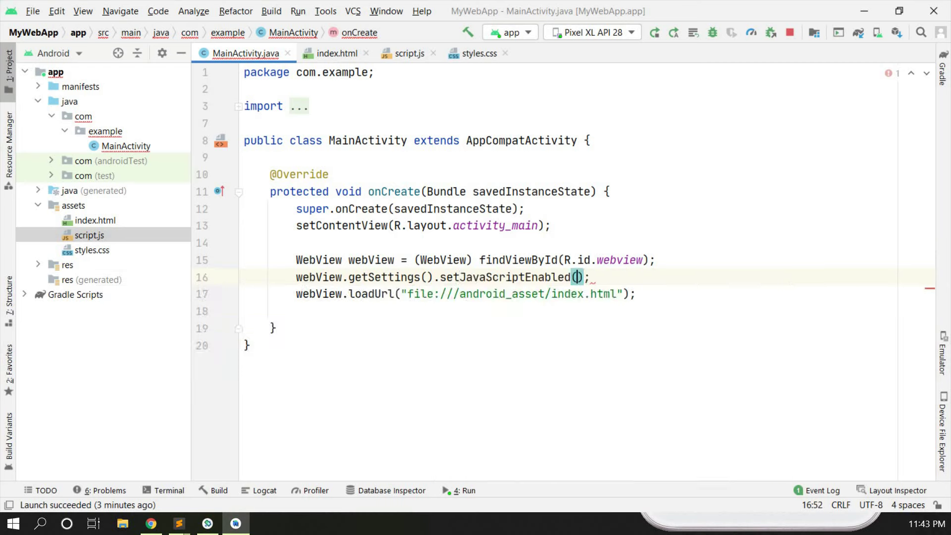
type("tr")
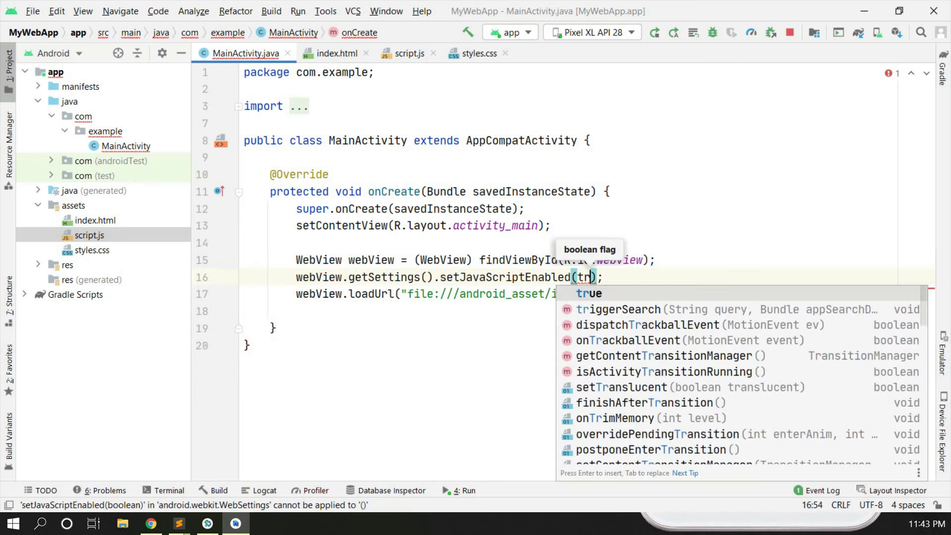
type("ue")
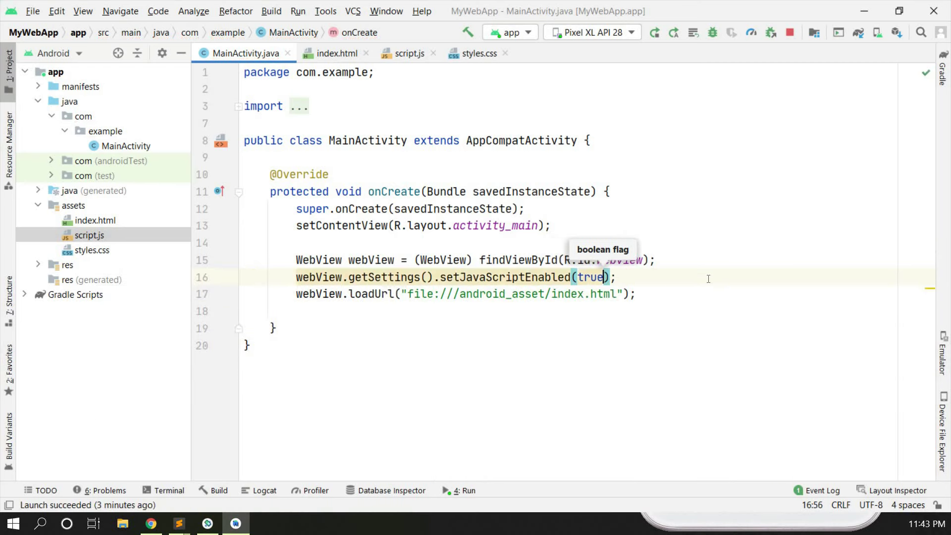
key("End")
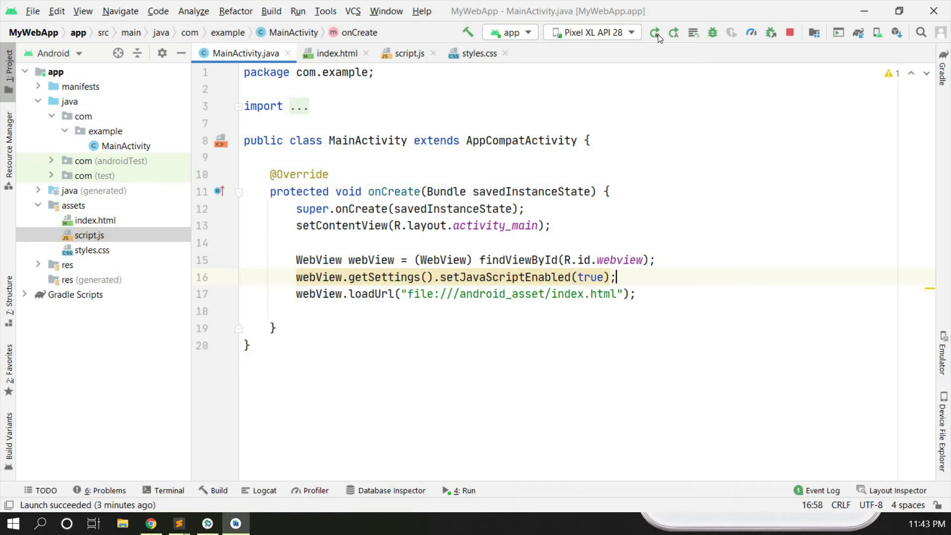
Rerun the app and confirm 'Hello from Javascript' appears below the white heading
left_click(654, 33)
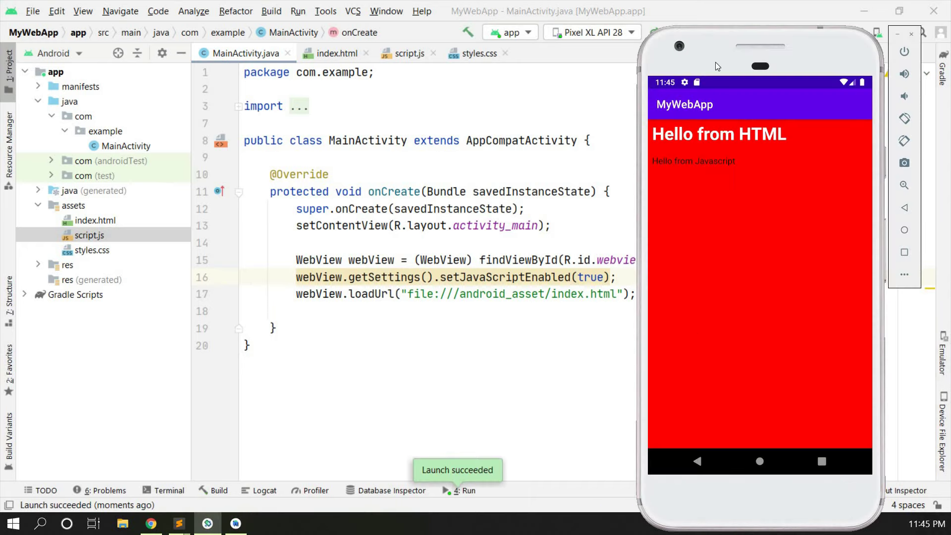
left_click_drag(715, 62, 666, 70)
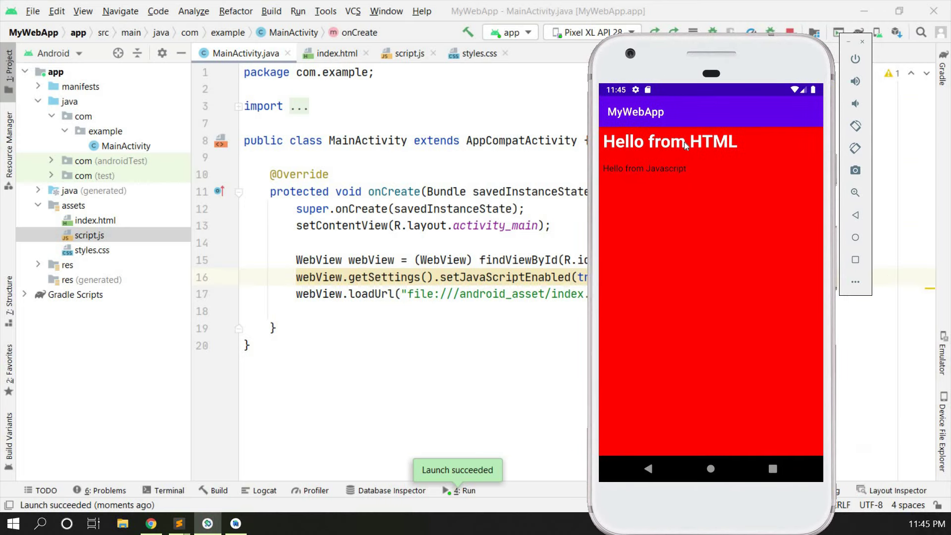